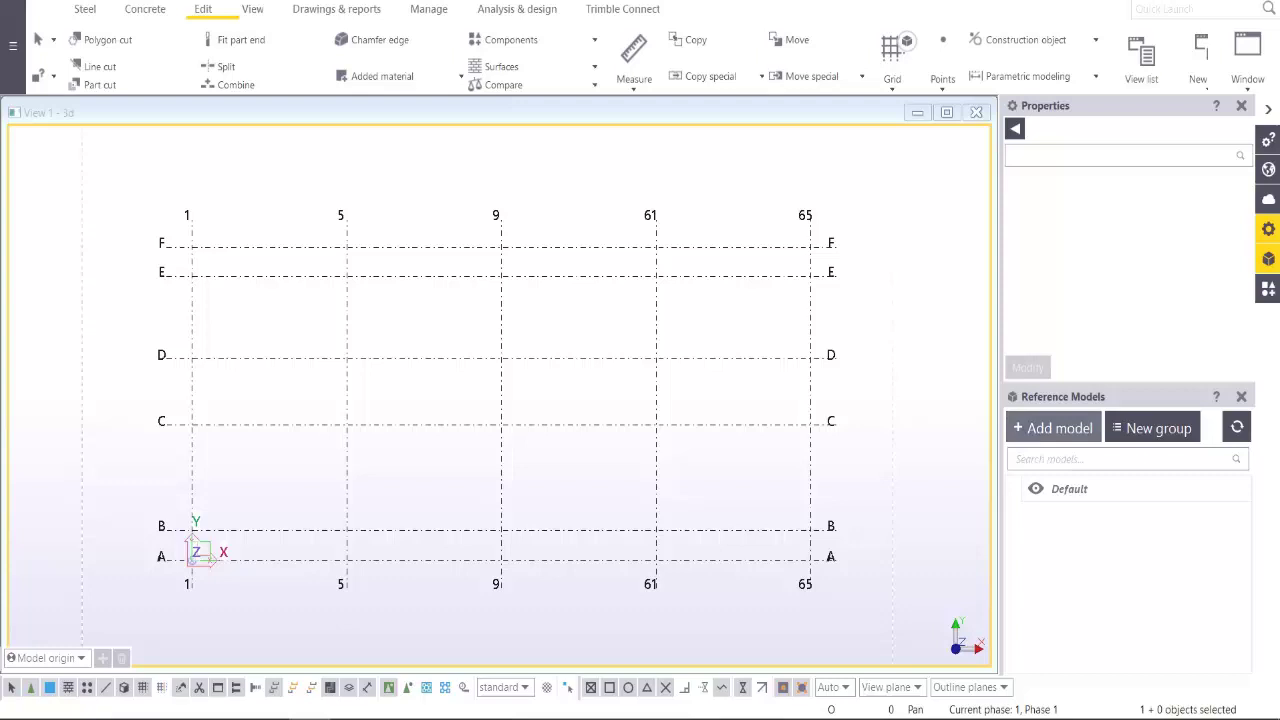
# Add ground_floor.dwg as a reference model overlaid on the grid
pyautogui.click(1053, 428)
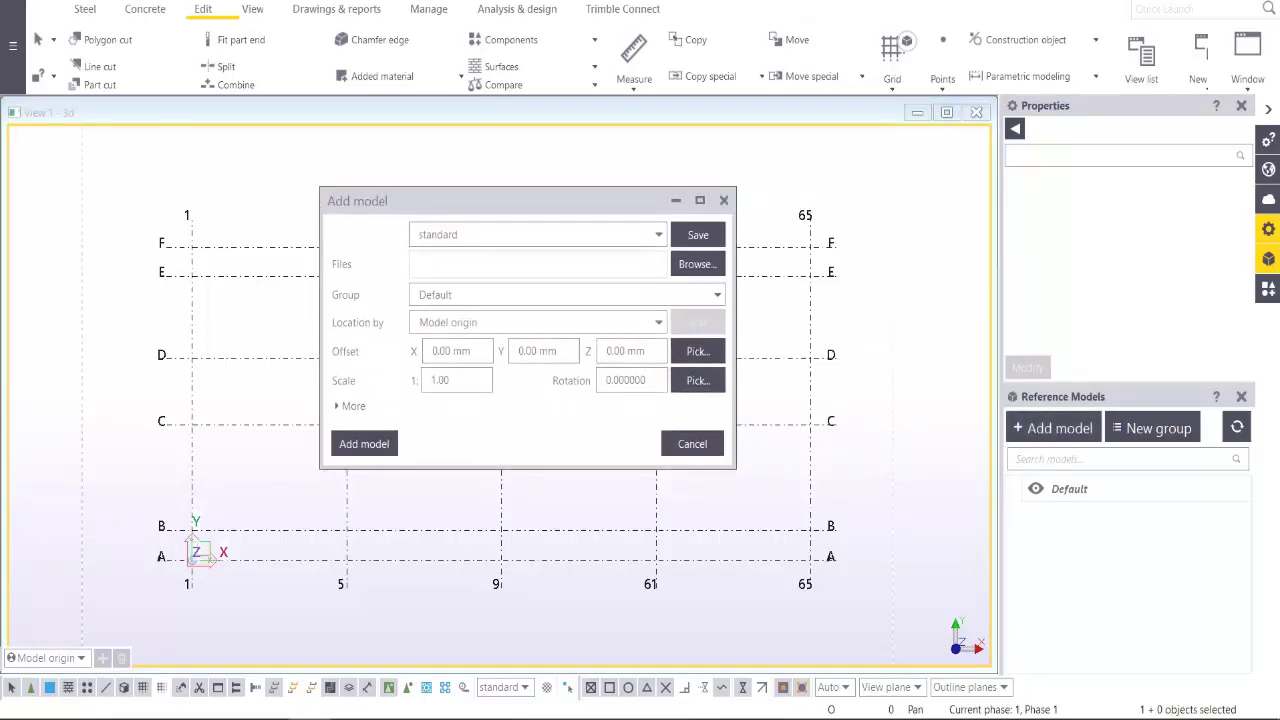
pyautogui.click(697, 264)
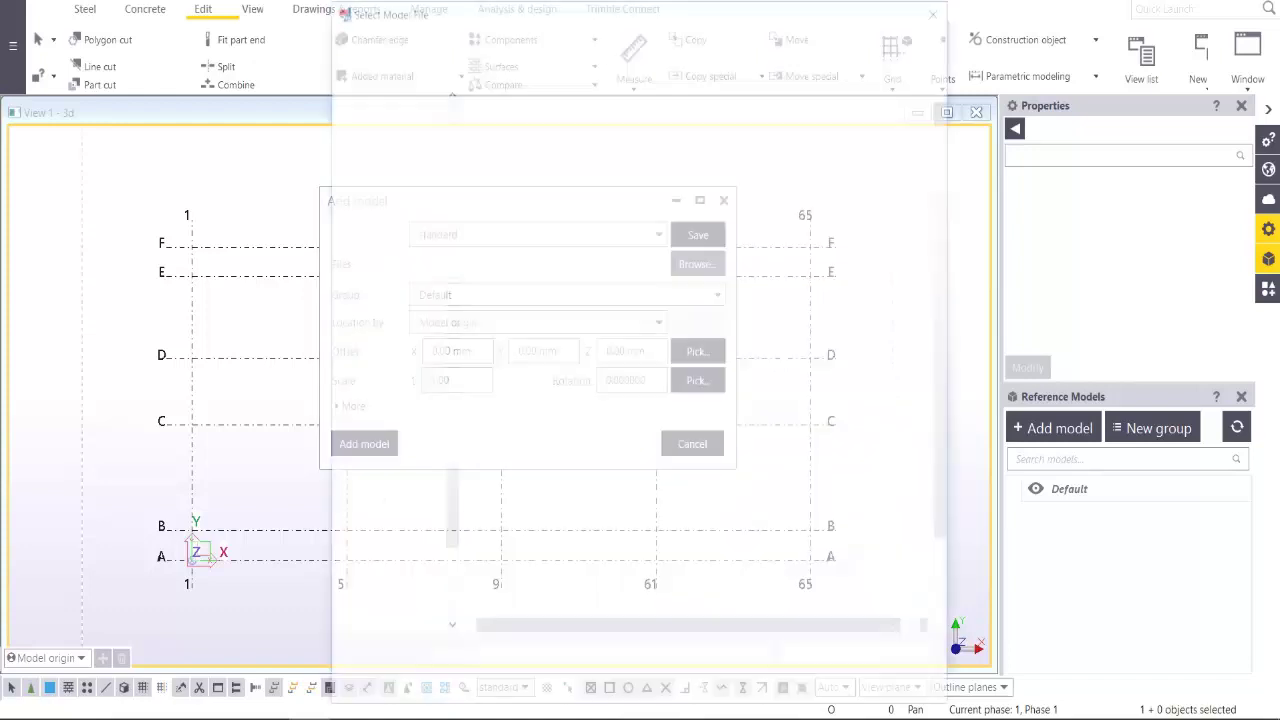
pyautogui.scroll(-2, 700, 360)
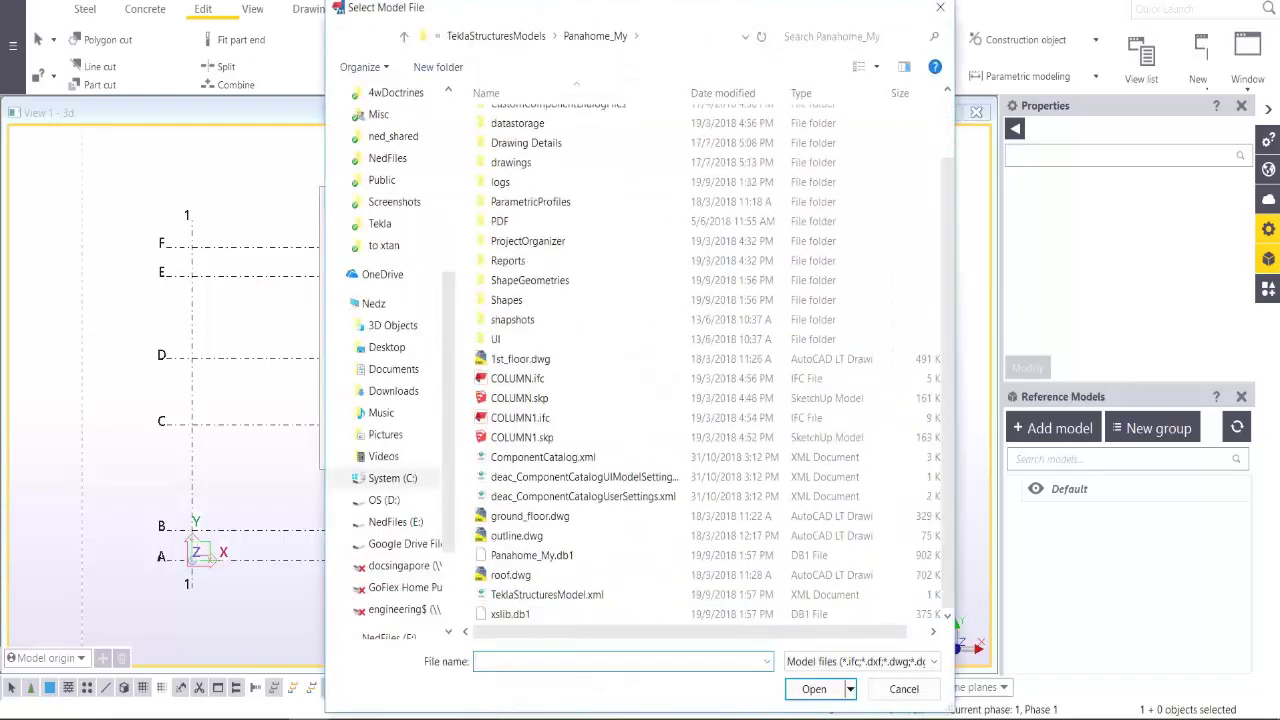
pyautogui.click(530, 516)
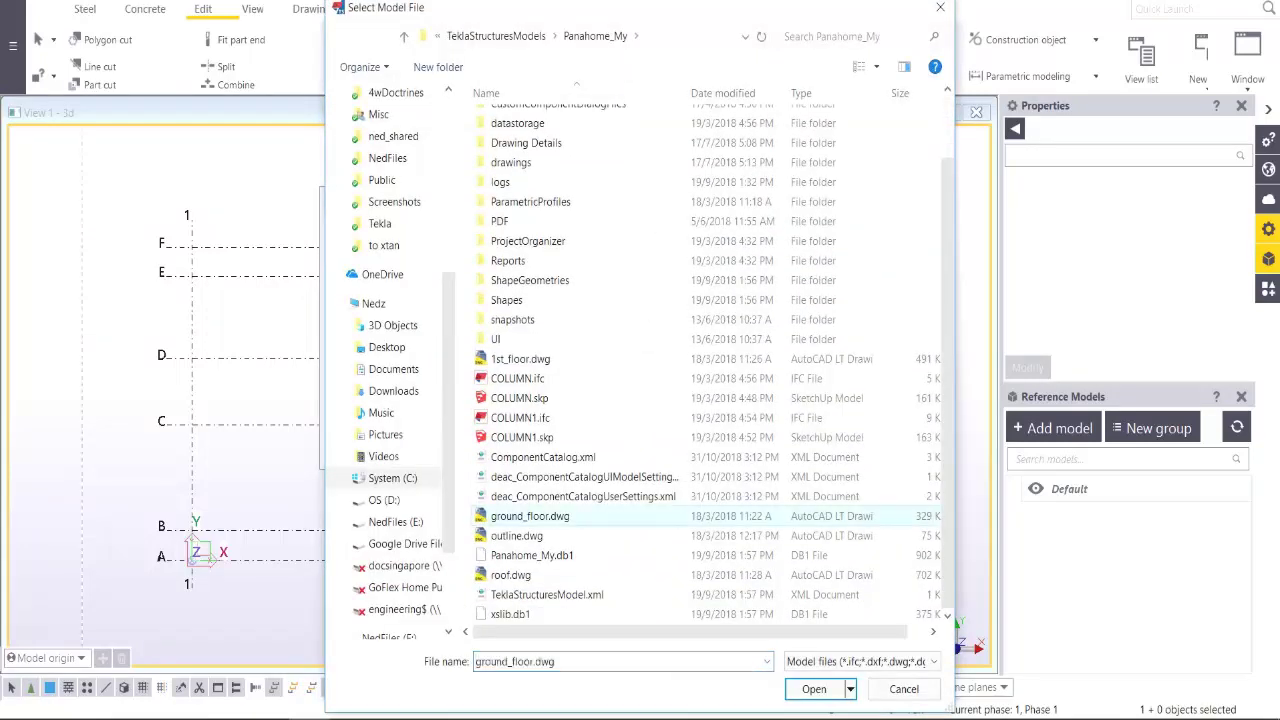
pyautogui.click(814, 689)
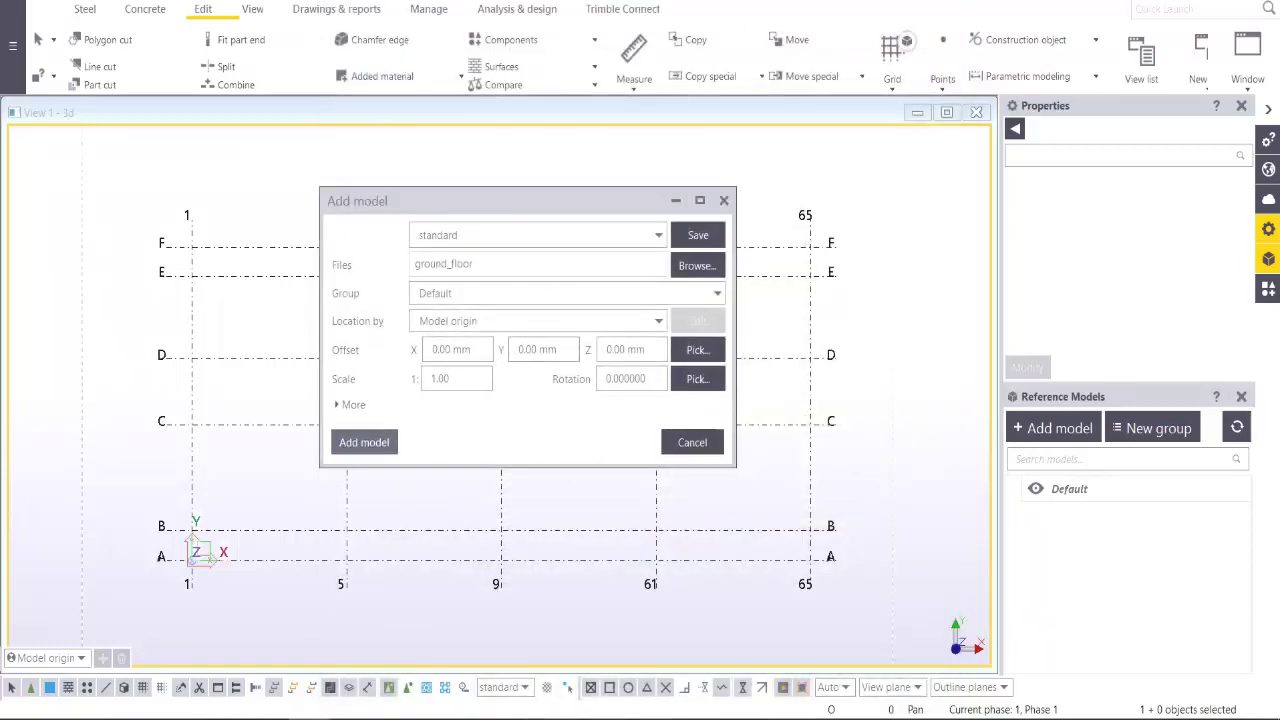
pyautogui.click(364, 442)
# Measure the wall on grid line B vertically, placing a 125.00 dimension
pyautogui.moveTo(500, 400); pyautogui.dragTo(673, 350, button='middle')
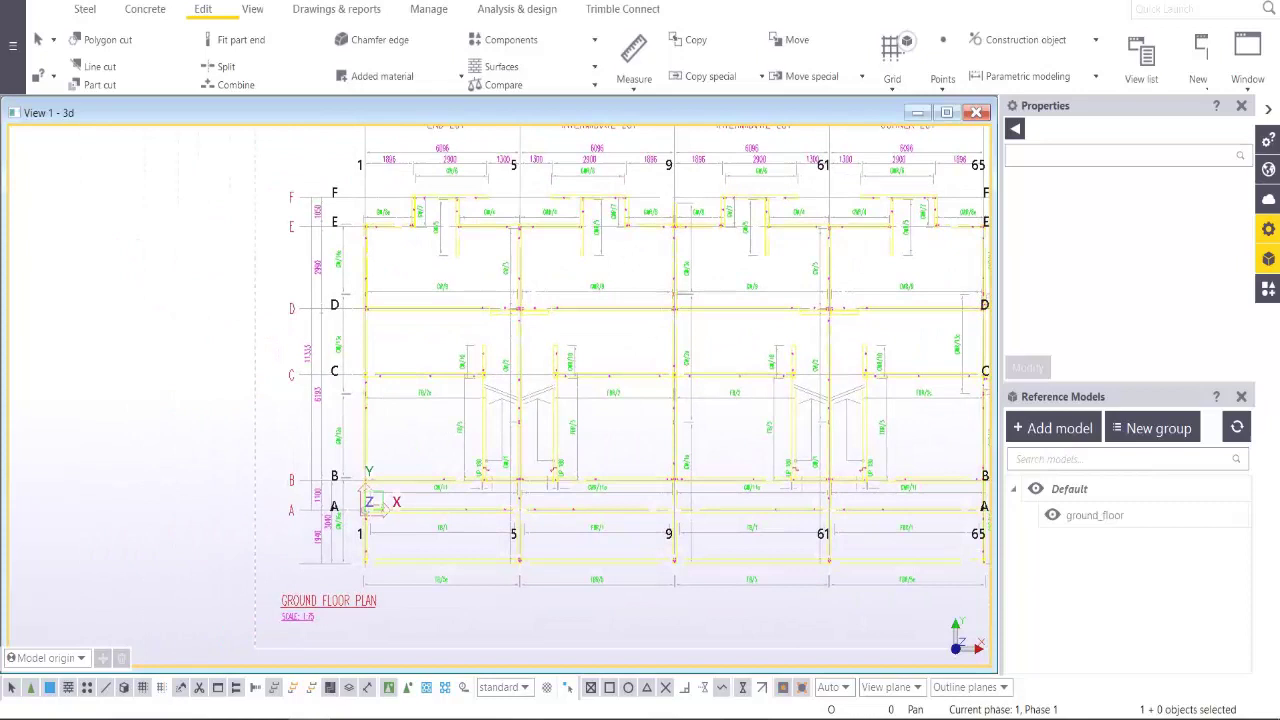
pyautogui.scroll(1, 383, 476)
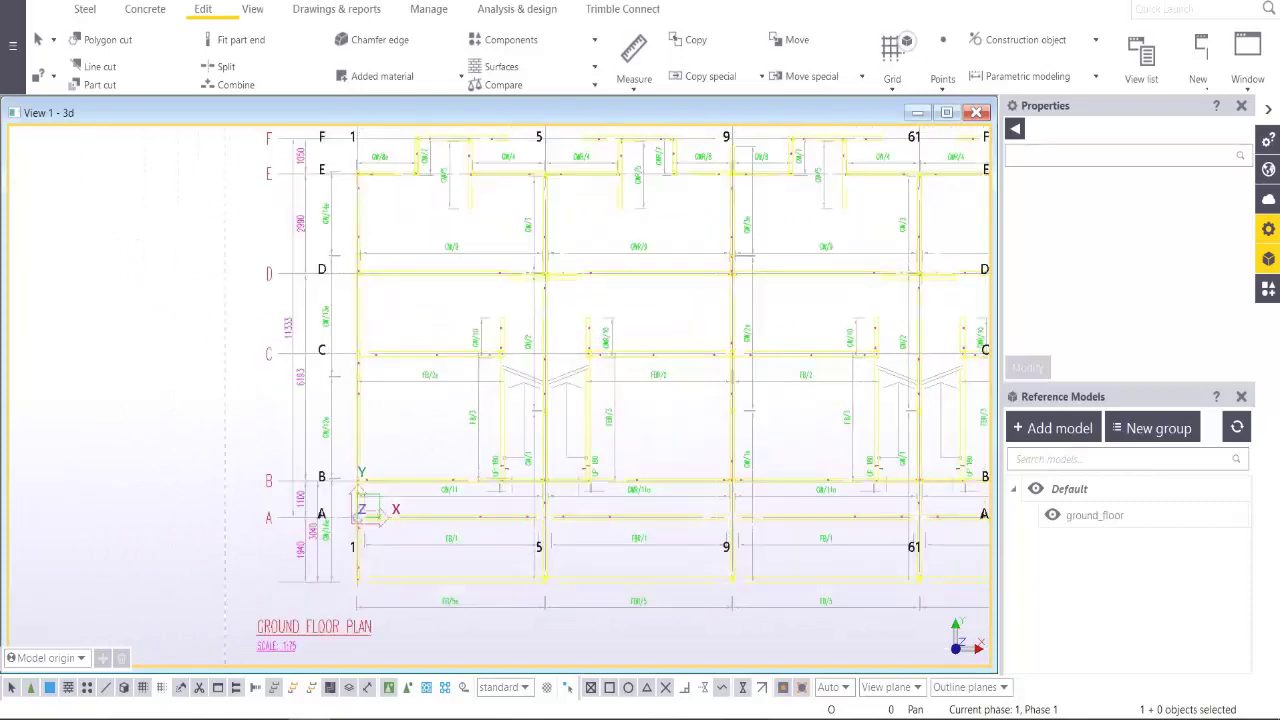
pyautogui.scroll(2, 393, 487)
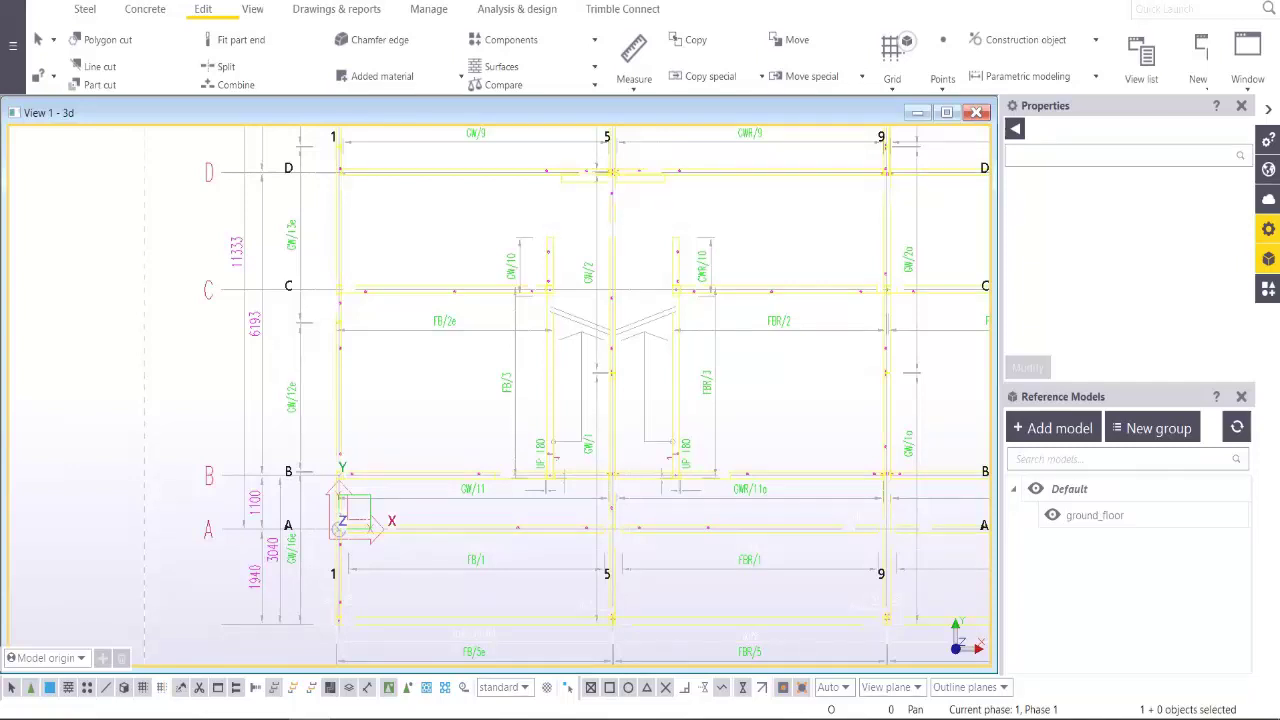
pyautogui.scroll(4, 440, 490)
pyautogui.scroll(4, 440, 490)
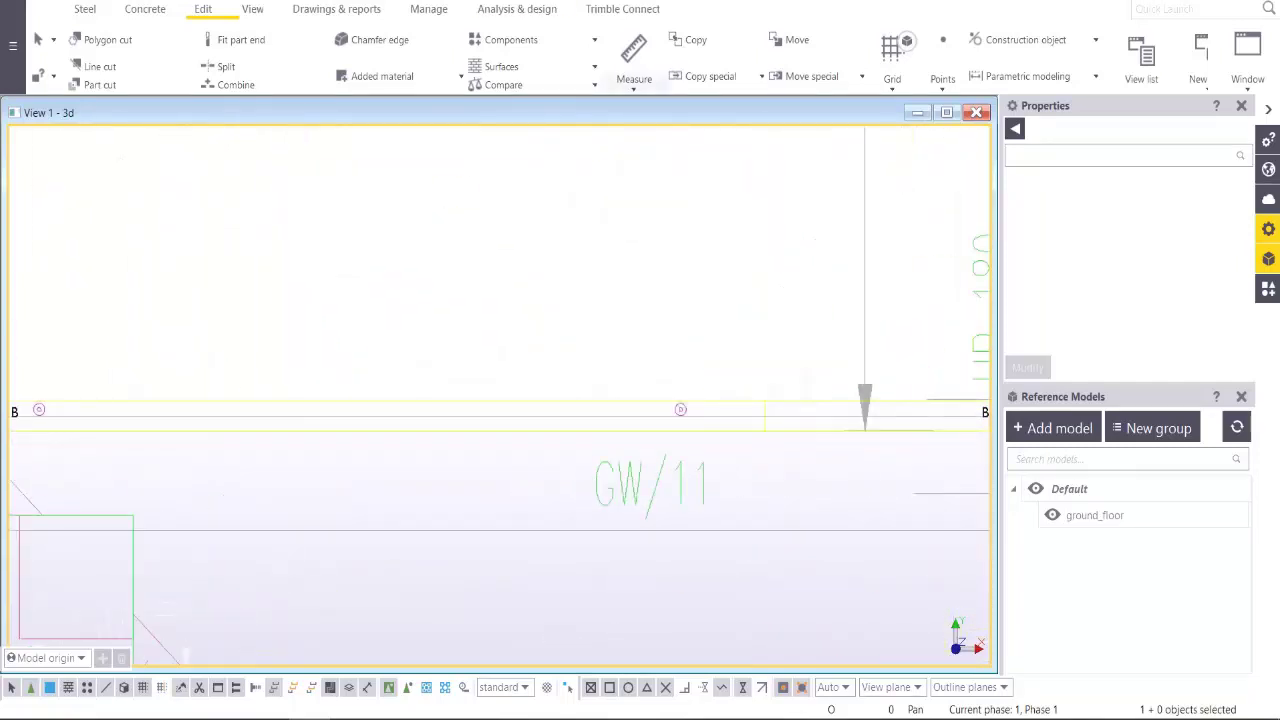
pyautogui.click(634, 86)
pyautogui.click(660, 186)
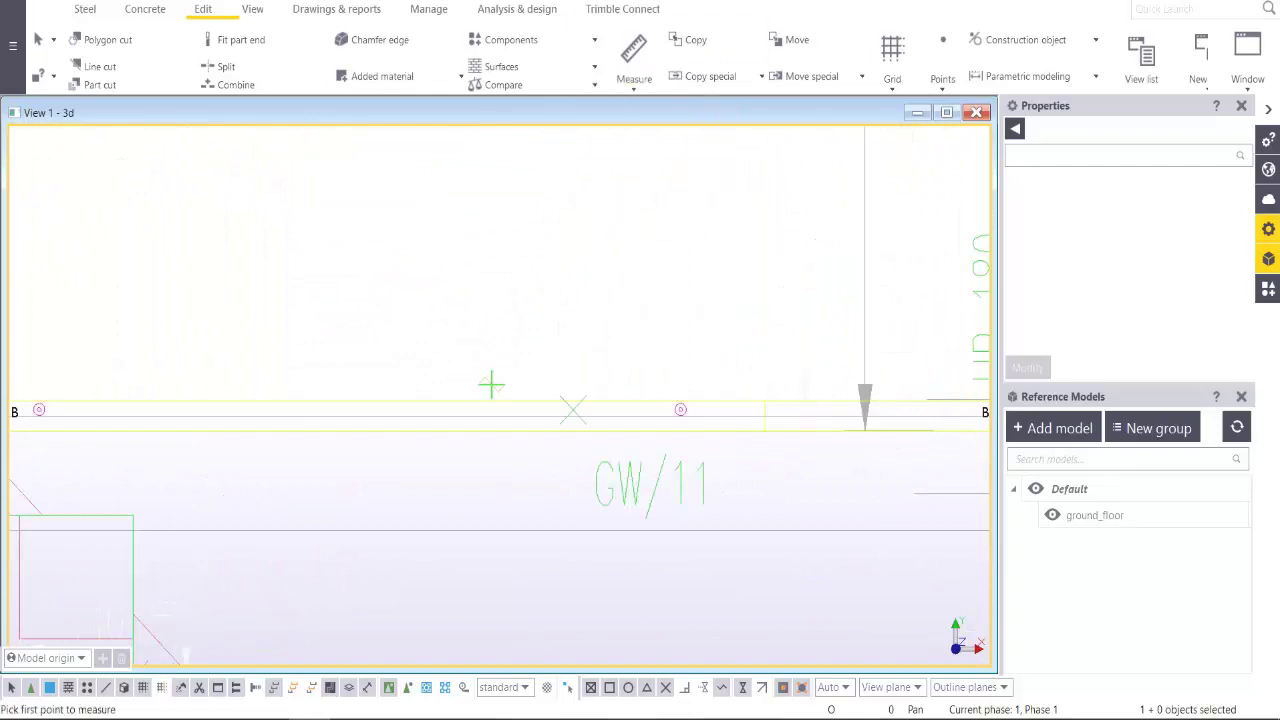
pyautogui.scroll(2, 483, 402)
pyautogui.click(487, 411)
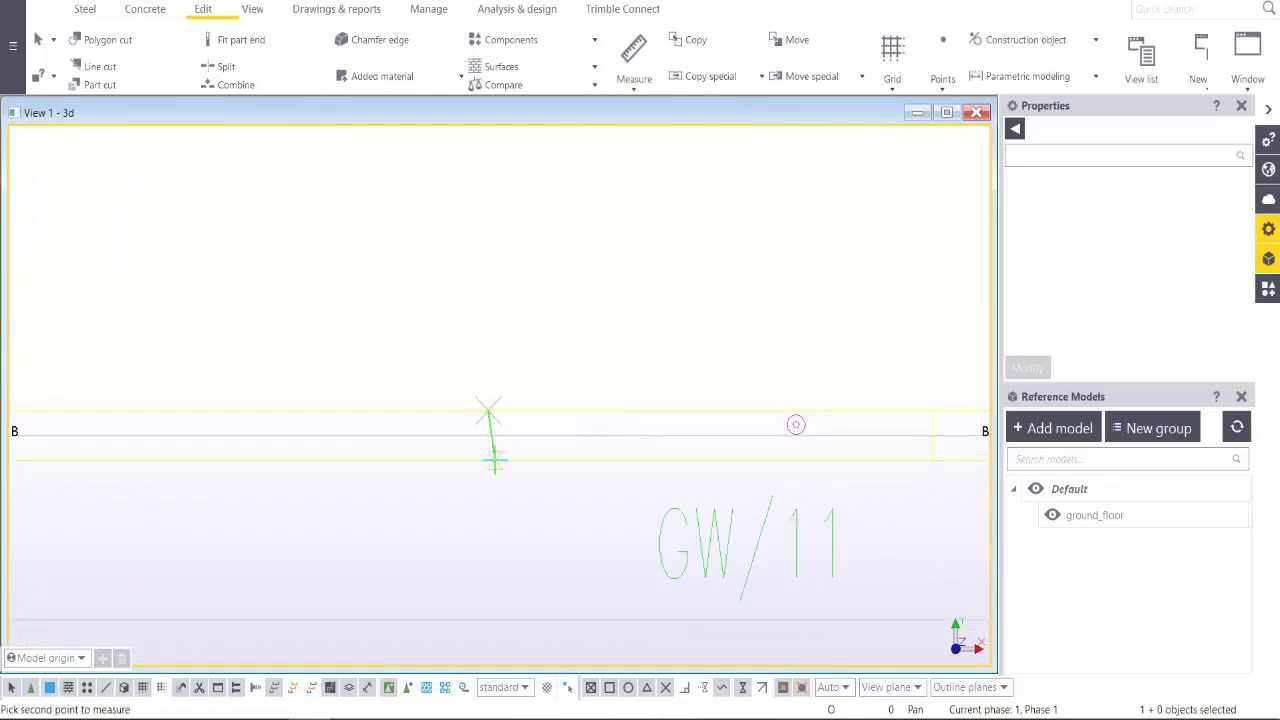
pyautogui.click(487, 460)
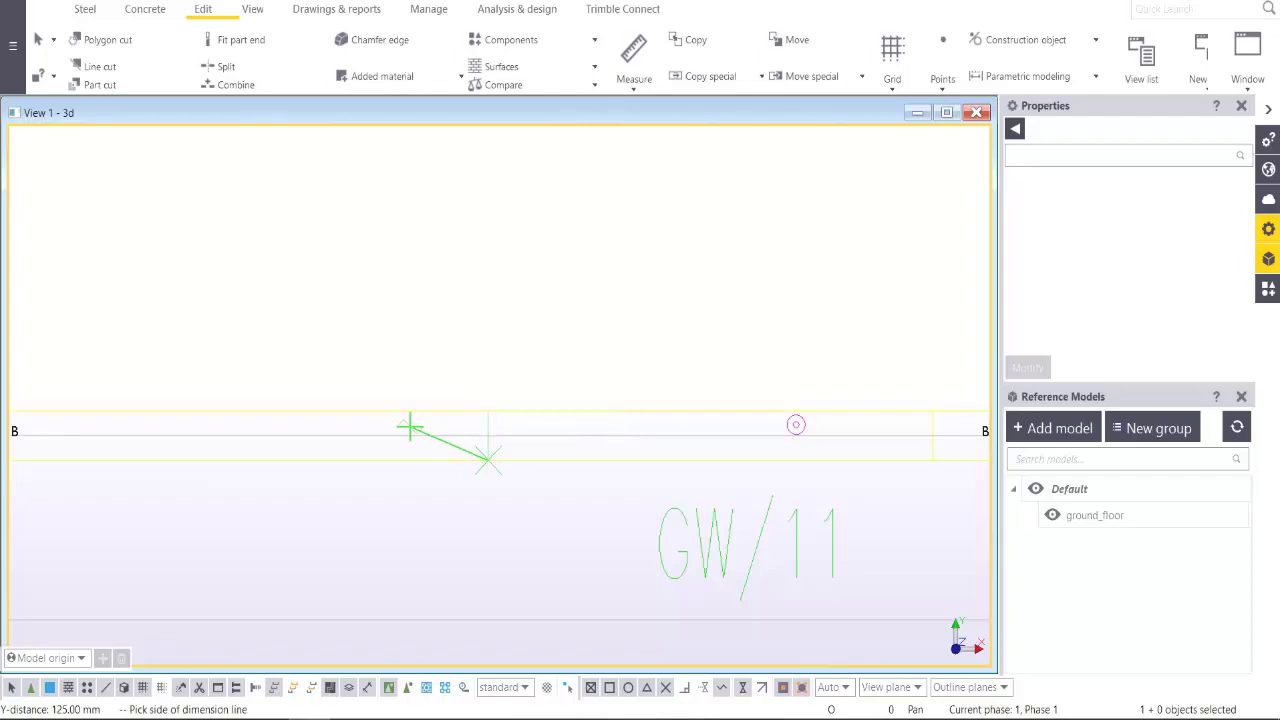
pyautogui.click(408, 429)
# Zoom back out and shift the plan slightly right to align with the grid
pyautogui.scroll(2, 408, 461)
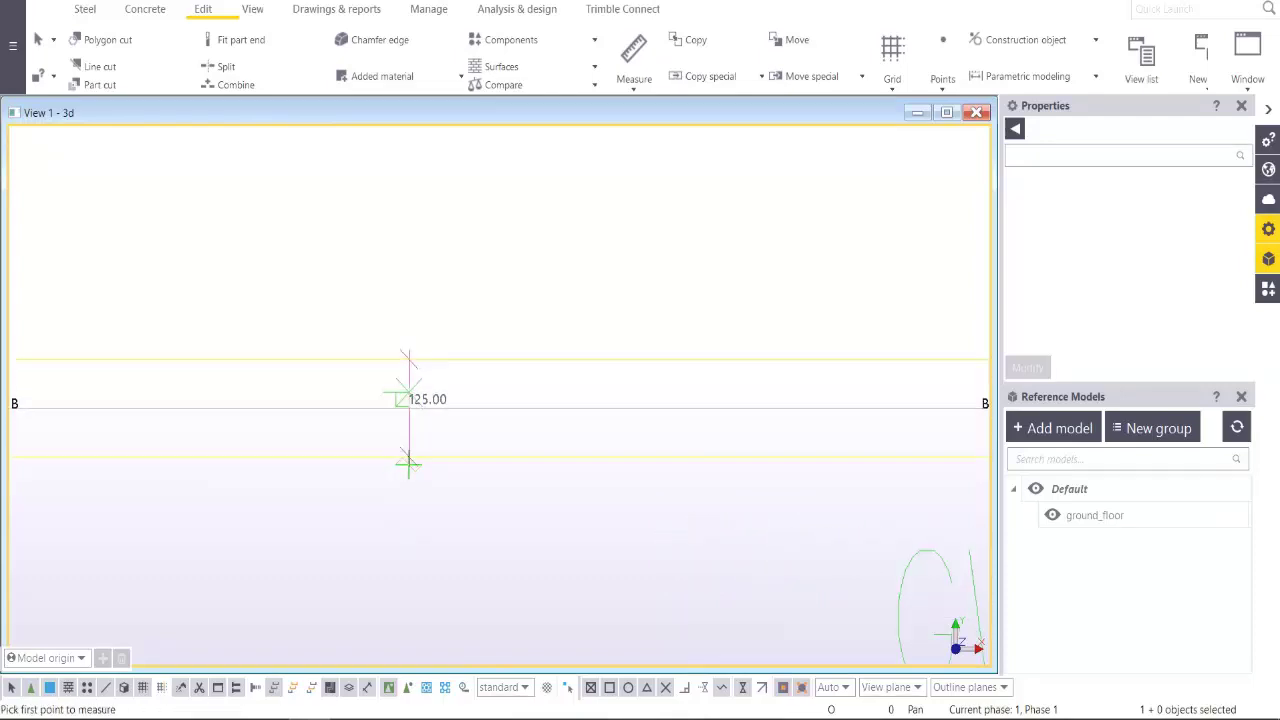
pyautogui.scroll(-3, 408, 461)
pyautogui.scroll(-2, 408, 451)
pyautogui.scroll(-2, 420, 480)
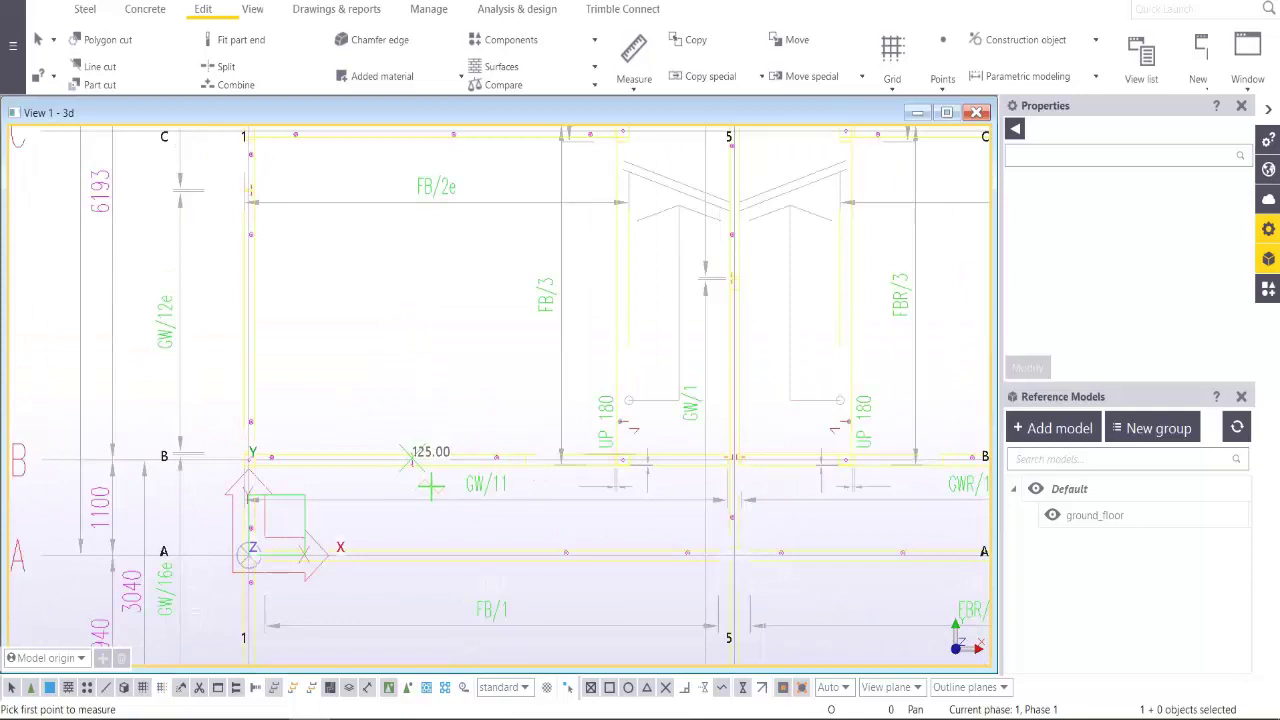
pyautogui.scroll(-2, 420, 460)
pyautogui.scroll(-2, 414, 400)
pyautogui.rightClick(418, 350)
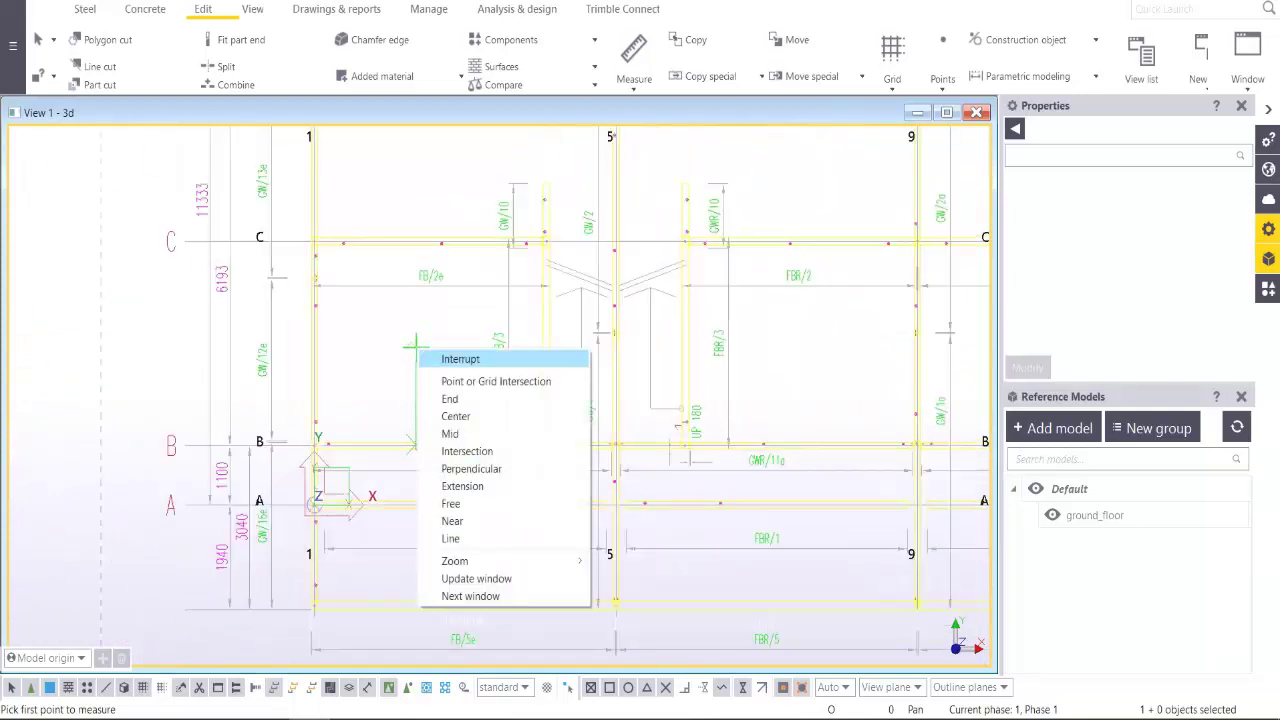
pyautogui.press('Escape')
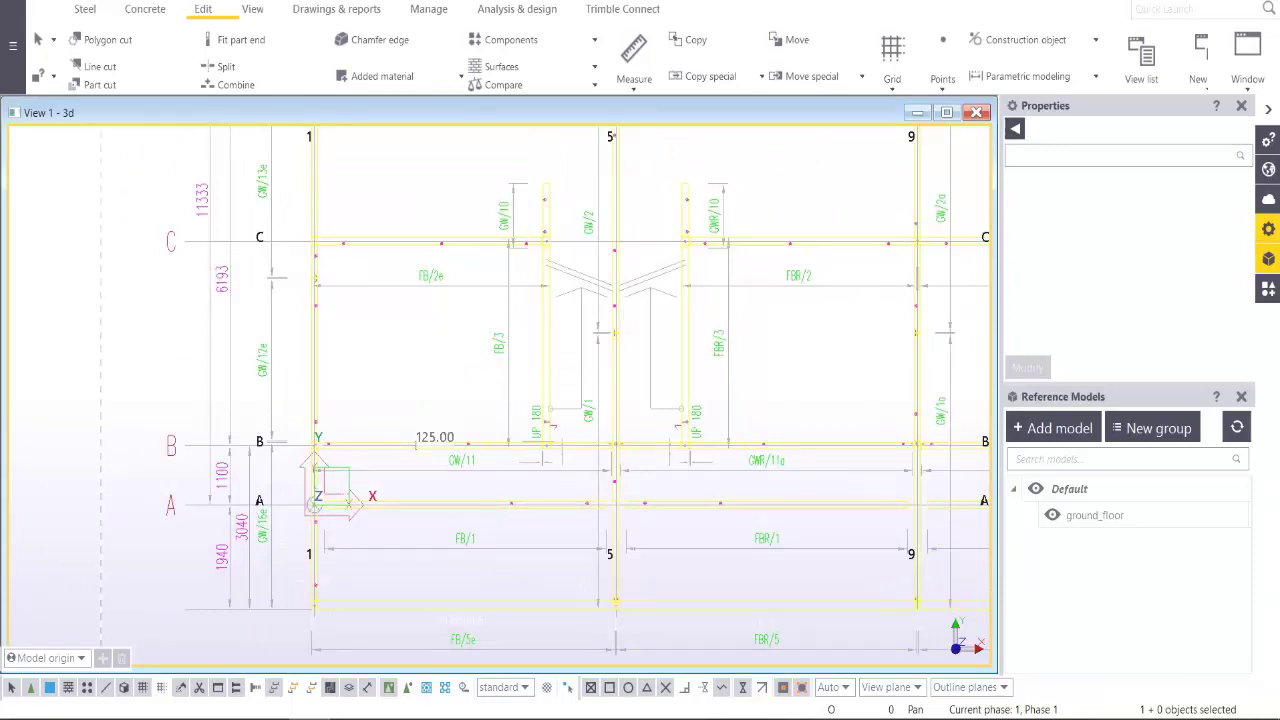
pyautogui.scroll(-2, 500, 396)
pyautogui.scroll(-1, 500, 396)
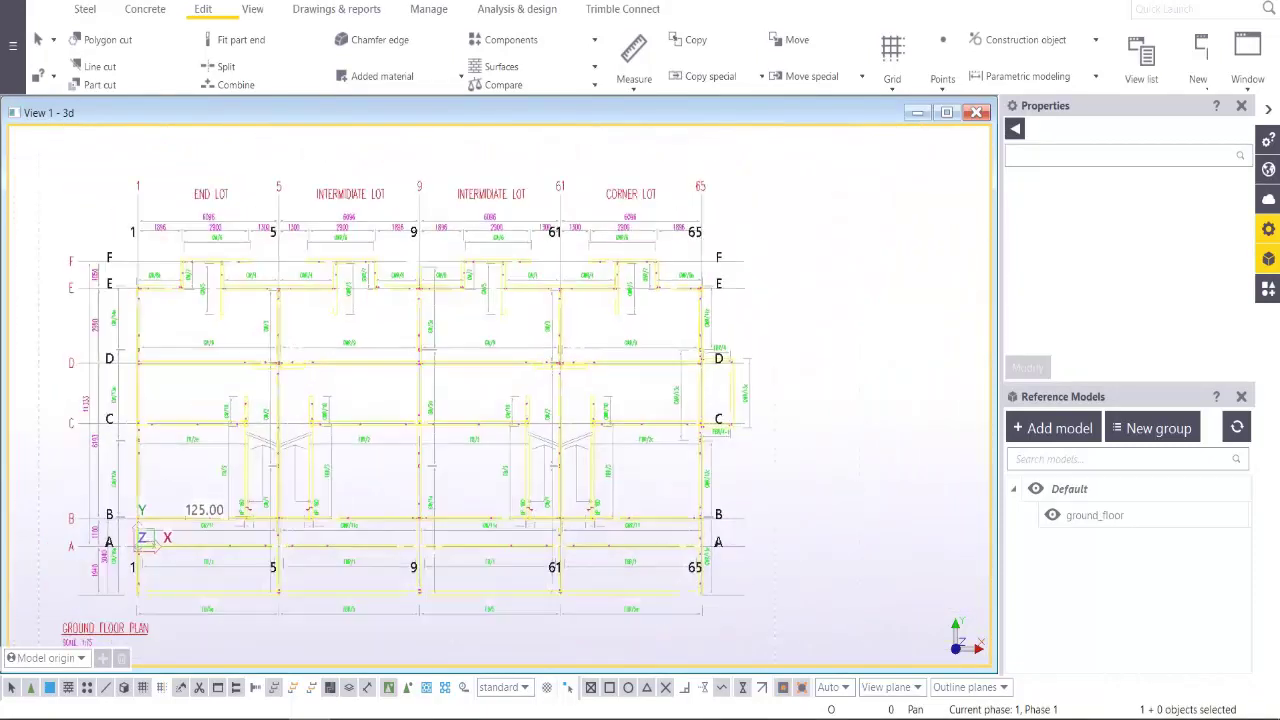
pyautogui.moveTo(500, 396); pyautogui.dragTo(534, 394, button='middle')
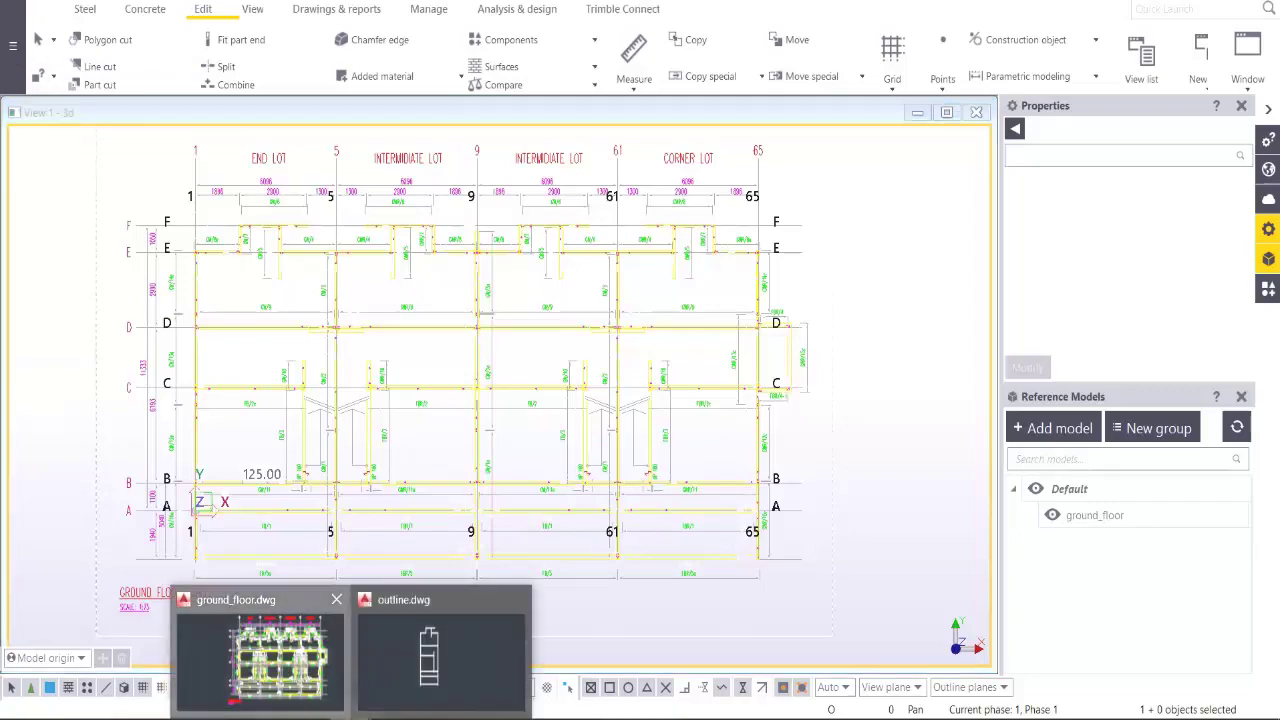
pyautogui.click(243, 640)
pyautogui.moveTo(849, 374); pyautogui.dragTo(810, 371, button='middle')
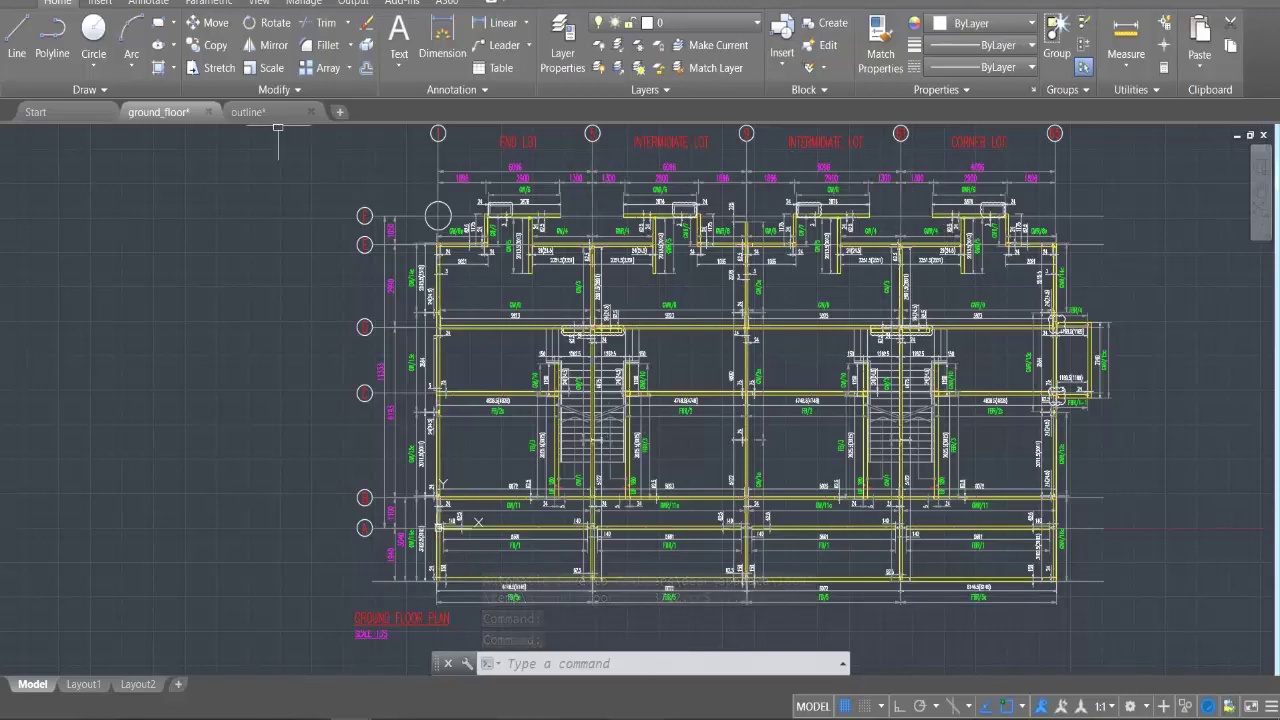
pyautogui.click(250, 112)
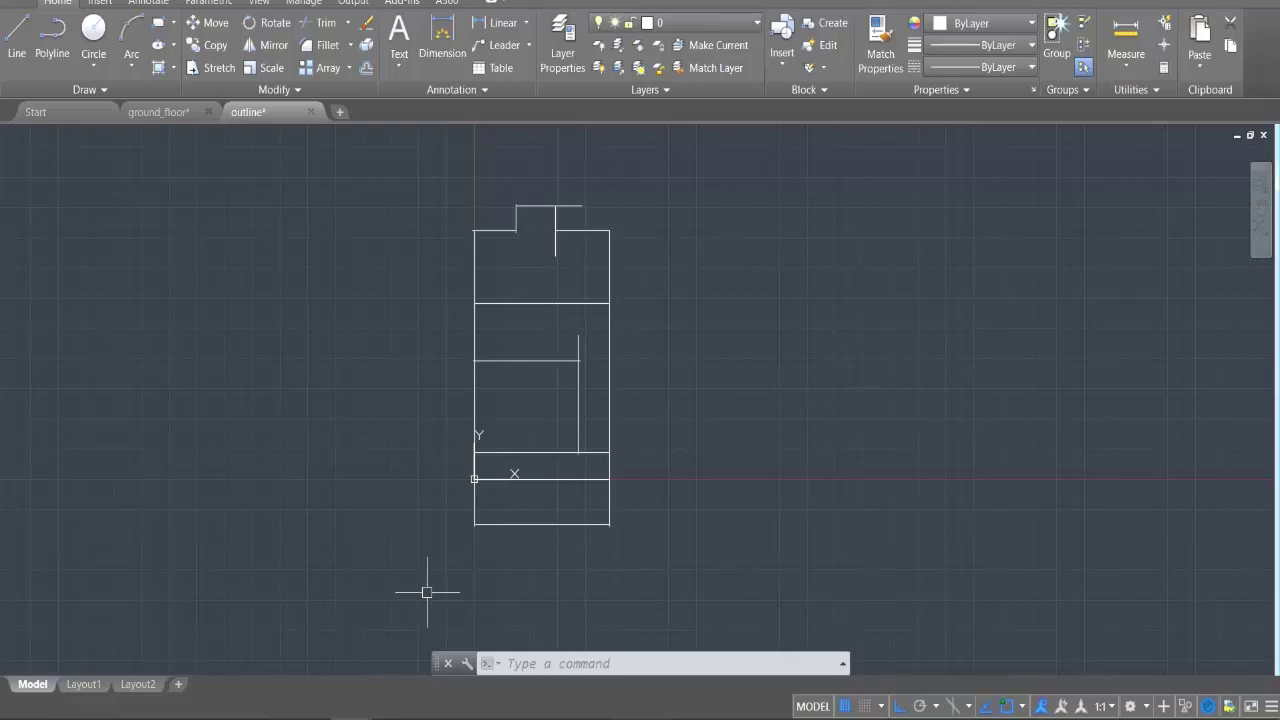
pyautogui.moveTo(310, 719)
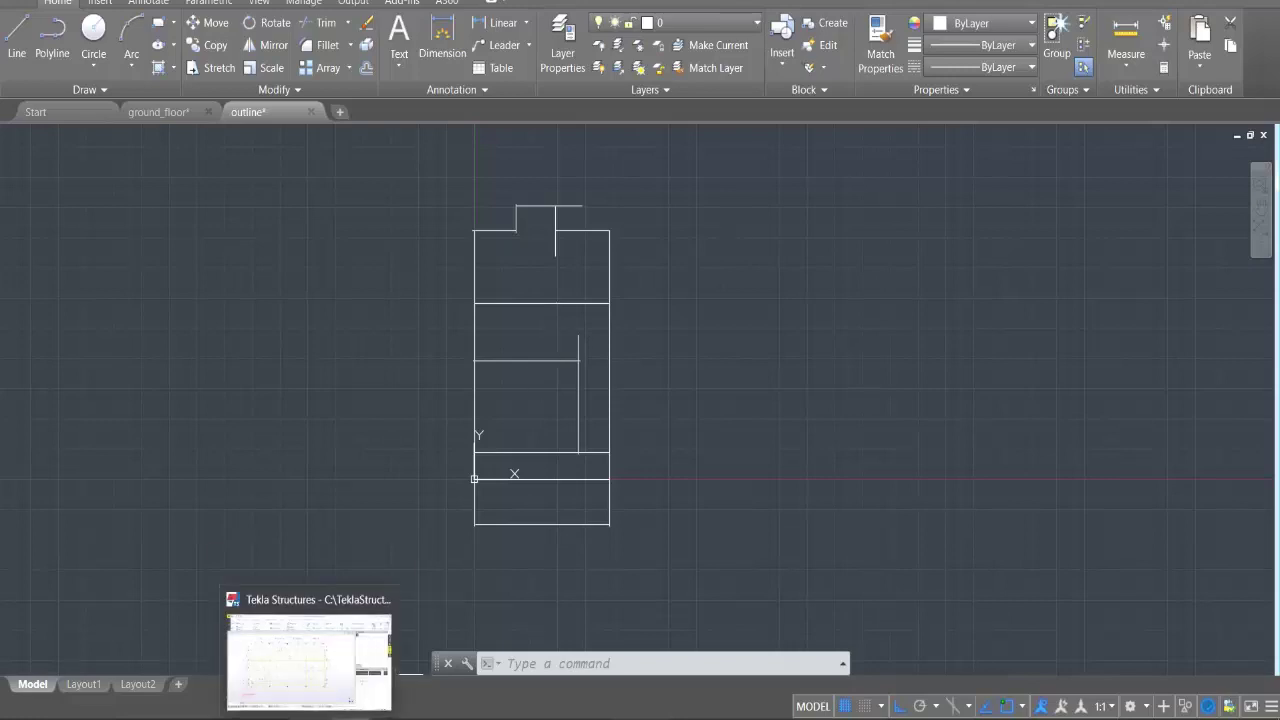
pyautogui.click(309, 670)
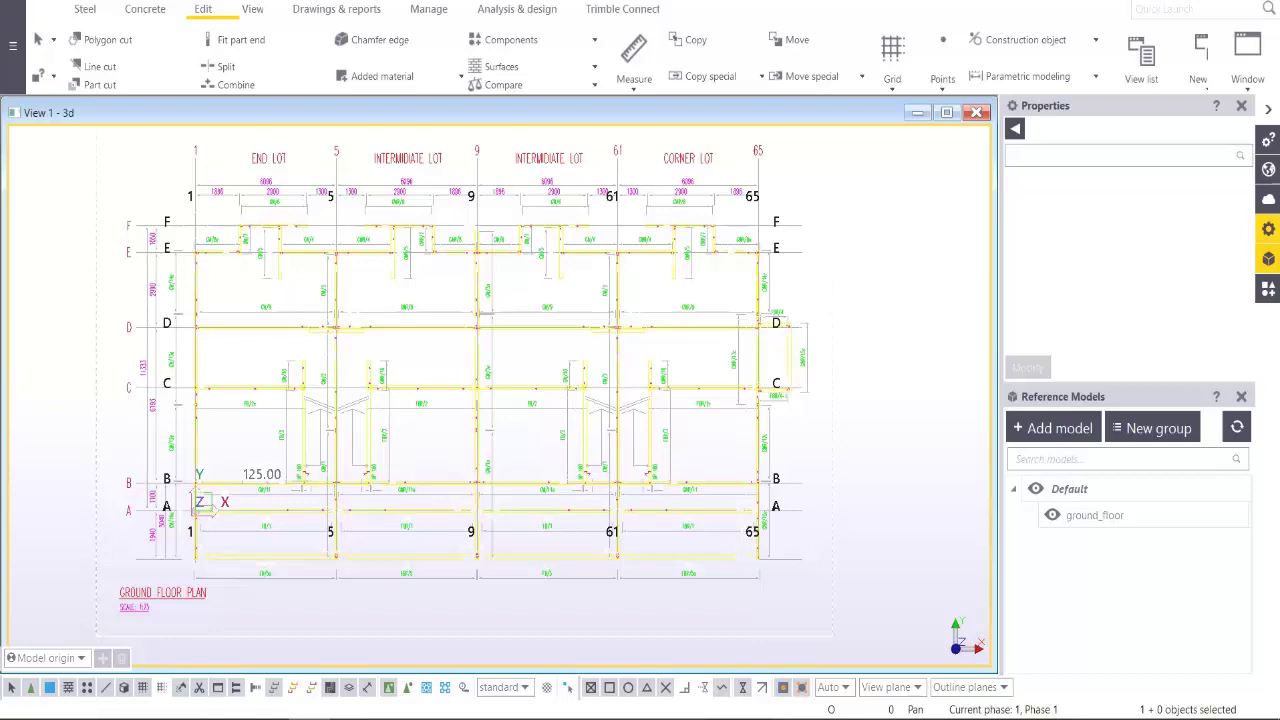
# Switch the ground-floor plan to a 3D view with Ctrl+P
pyautogui.scroll(1, 218, 321)
pyautogui.scroll(1, 218, 321)
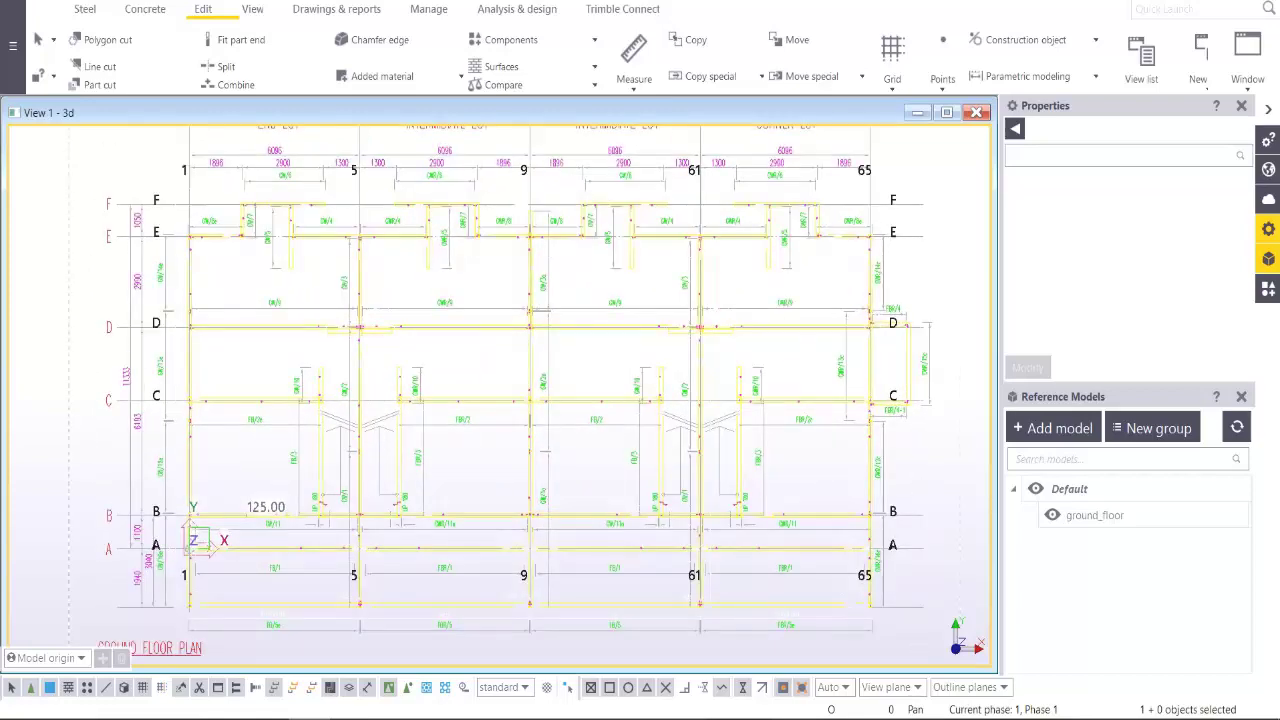
pyautogui.hotkey('ctrl', 'p')
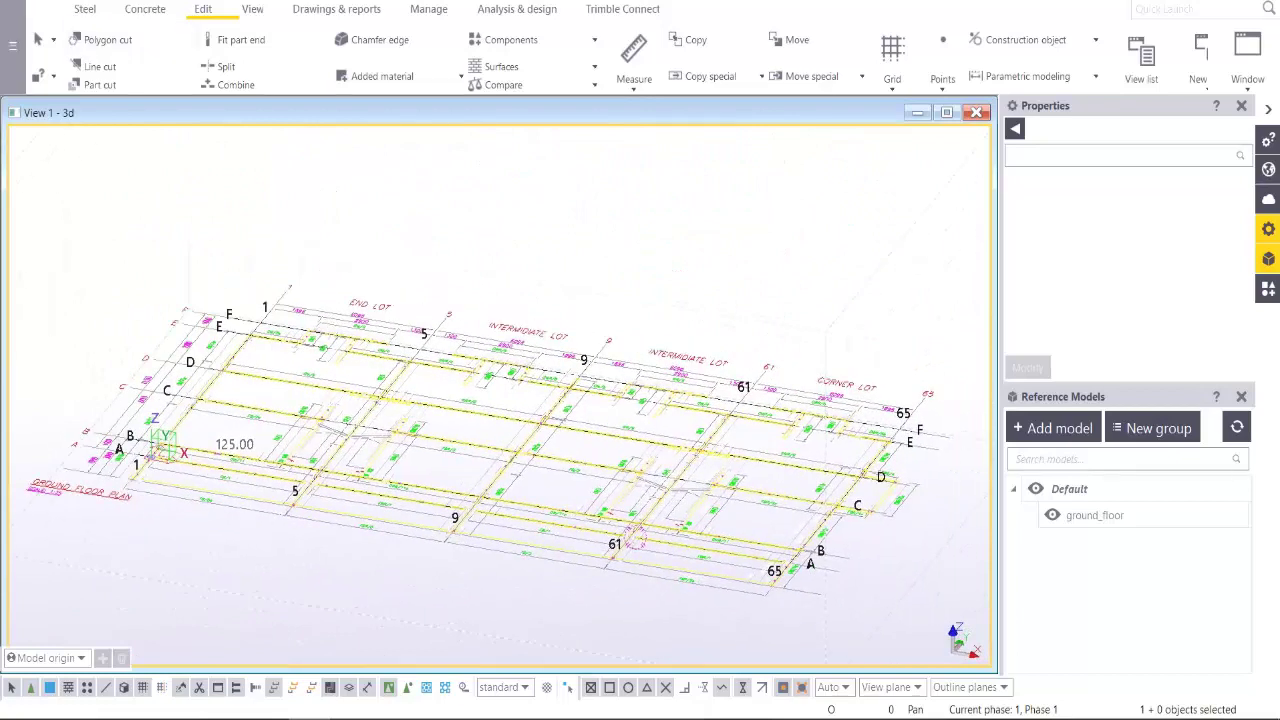
# Start a DWG/DXF import with outline.dwg as the file, keeping beam profile 2850*125
pyautogui.click(11, 45)
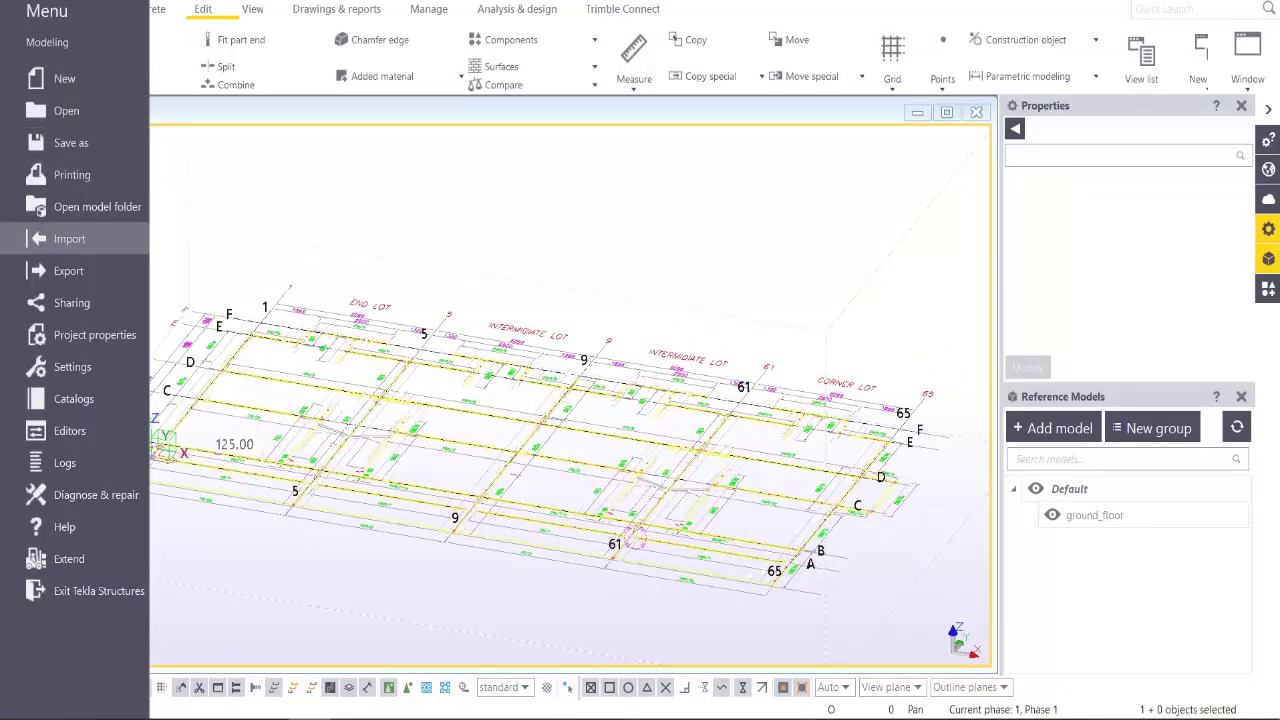
pyautogui.click(69, 238)
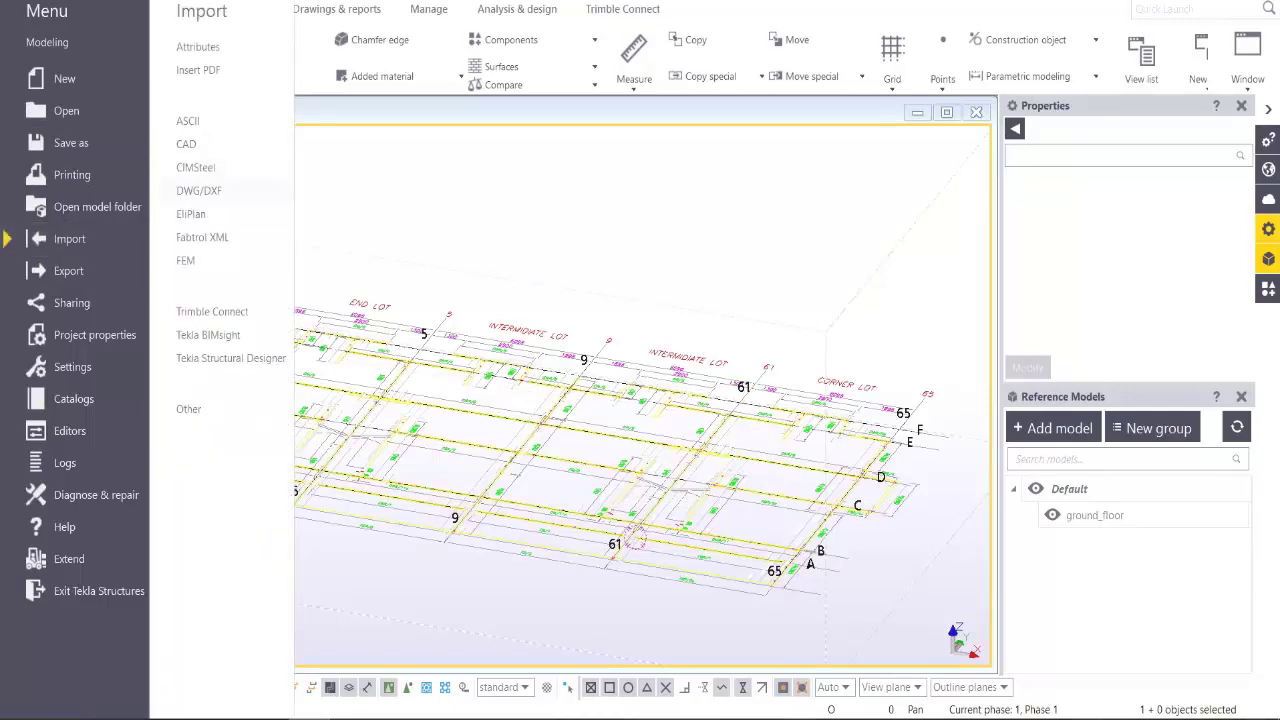
pyautogui.click(199, 190)
pyautogui.click(661, 226)
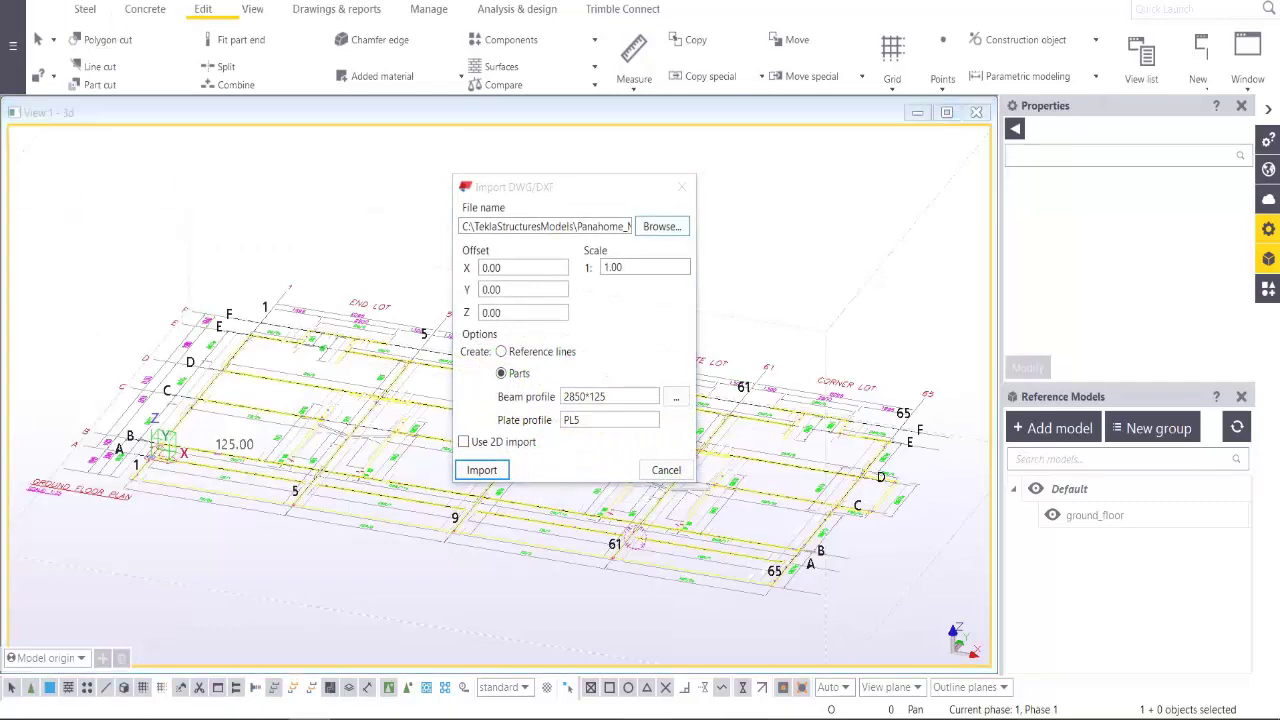
pyautogui.scroll(-1, 680, 340)
pyautogui.scroll(-2, 680, 340)
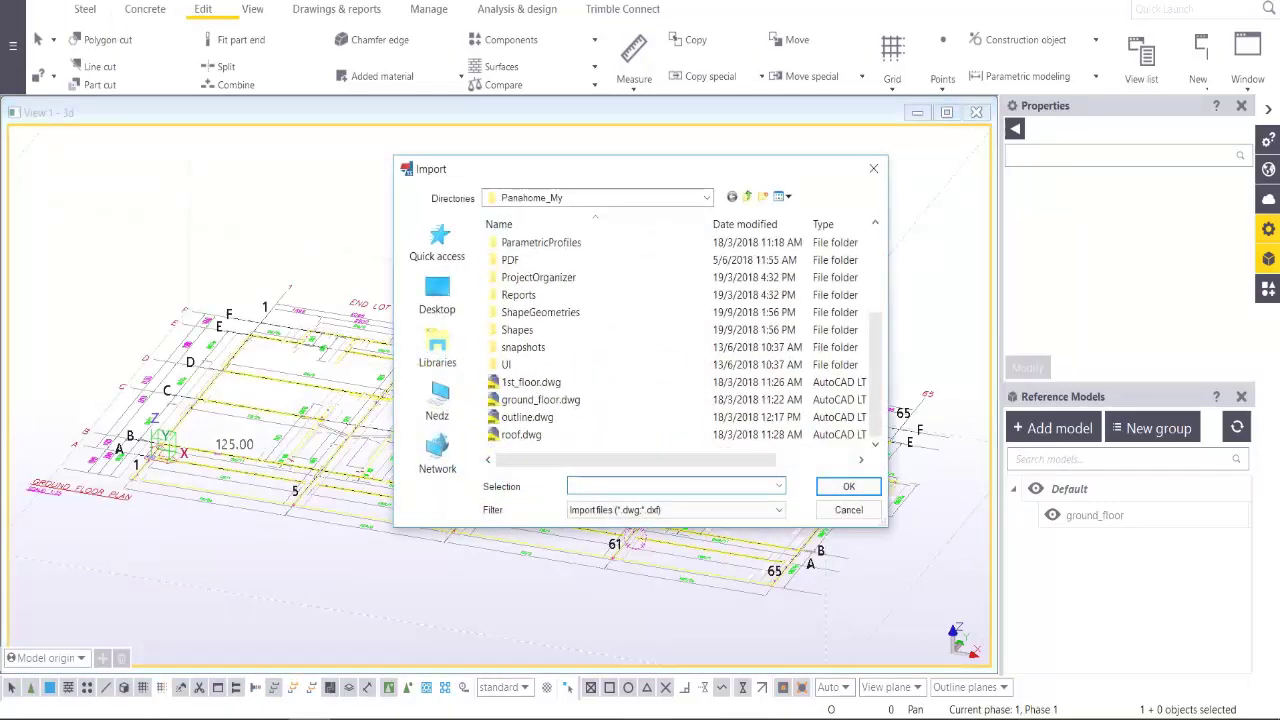
pyautogui.click(527, 417)
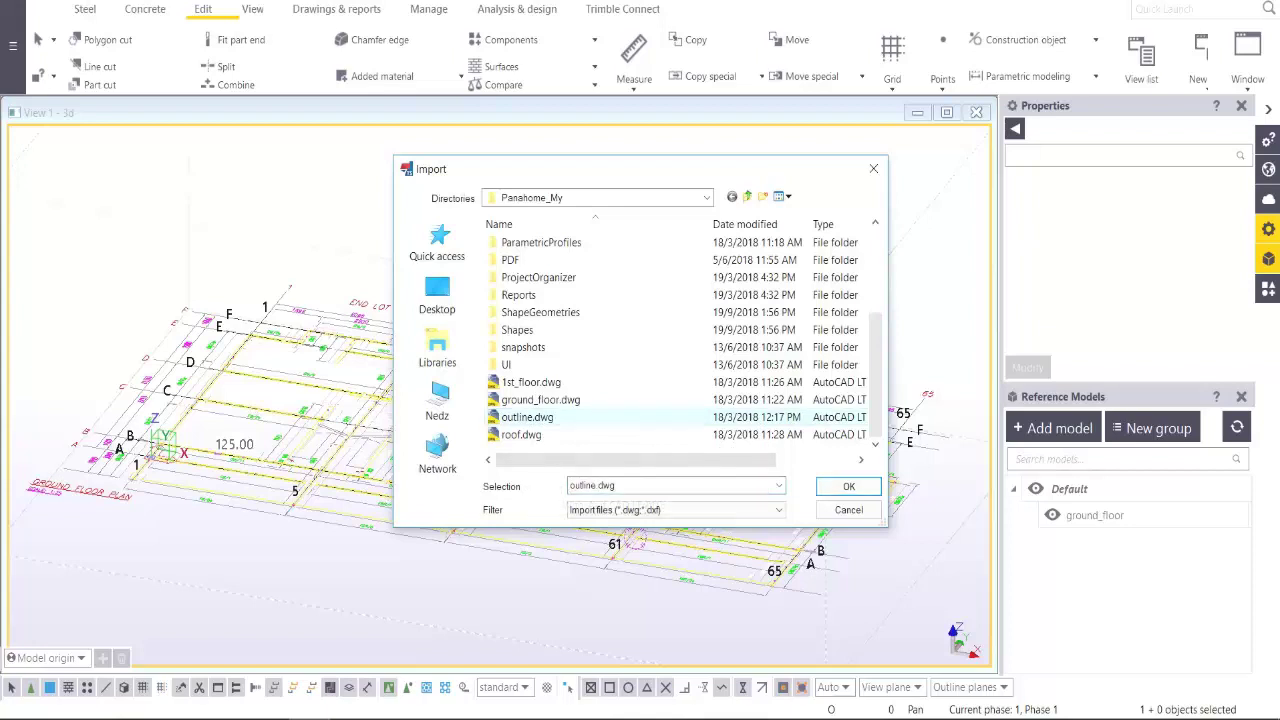
pyautogui.click(848, 486)
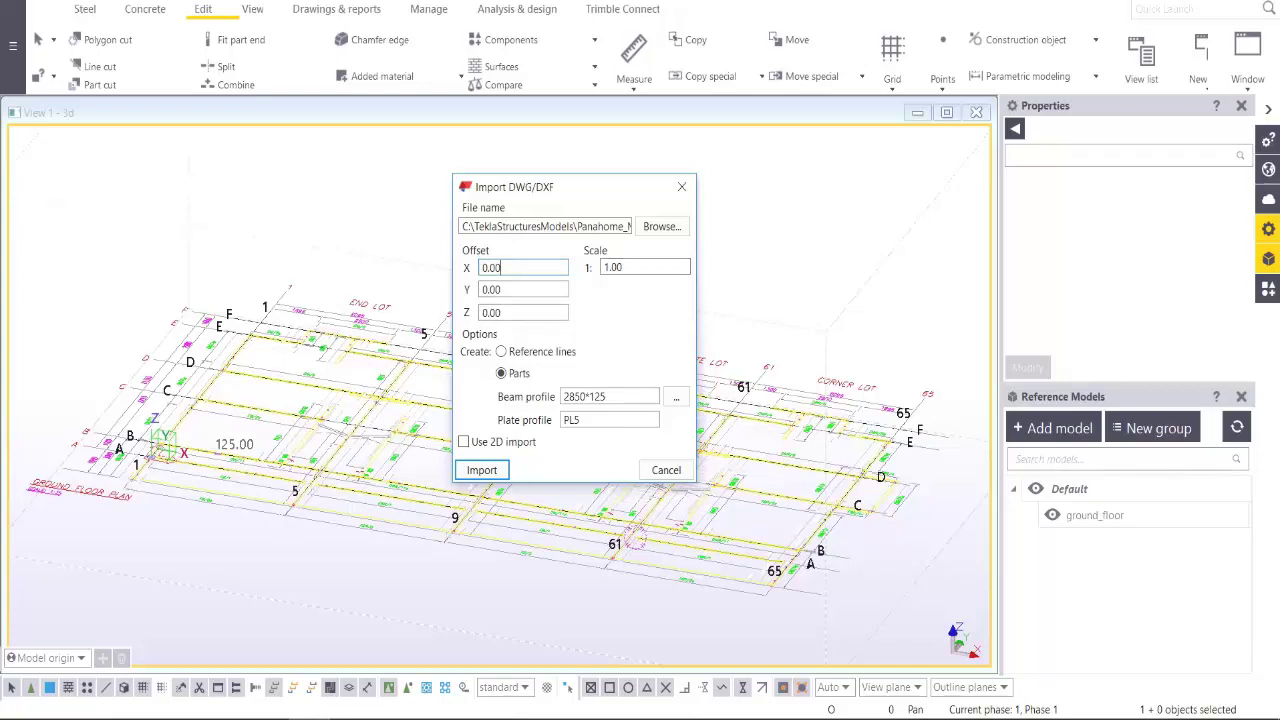
pyautogui.click(501, 351)
pyautogui.click(501, 373)
pyautogui.press('Tab')
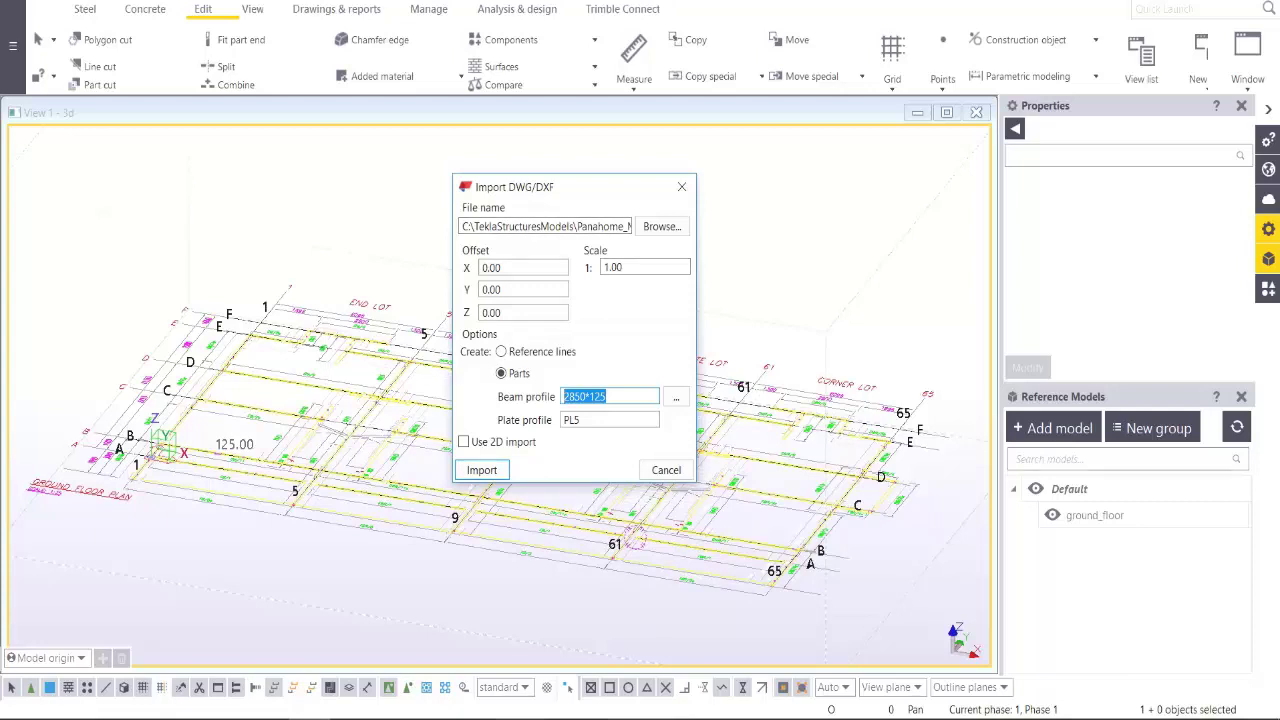
# Run the outline.dwg import and box-select all 13 resulting 2850*125 wall beams
pyautogui.press('Return')
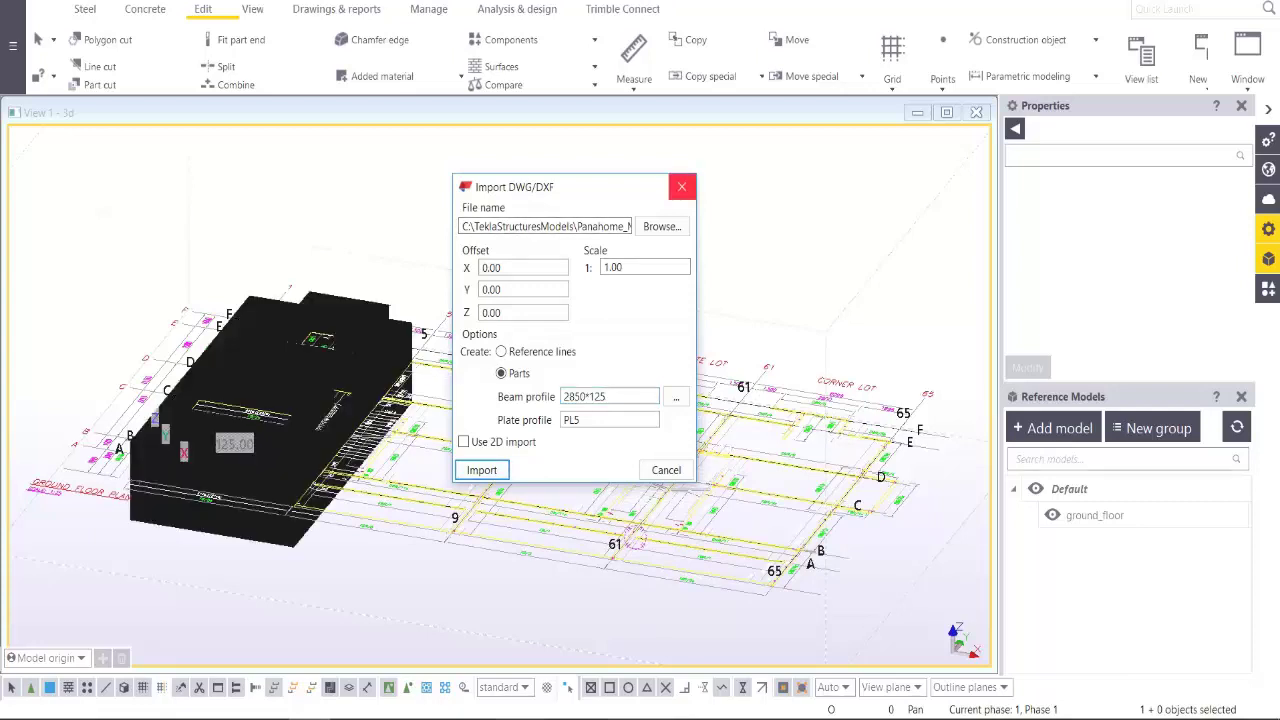
pyautogui.scroll(2, 150, 400)
pyautogui.scroll(2, 150, 400)
pyautogui.scroll(2, 150, 400)
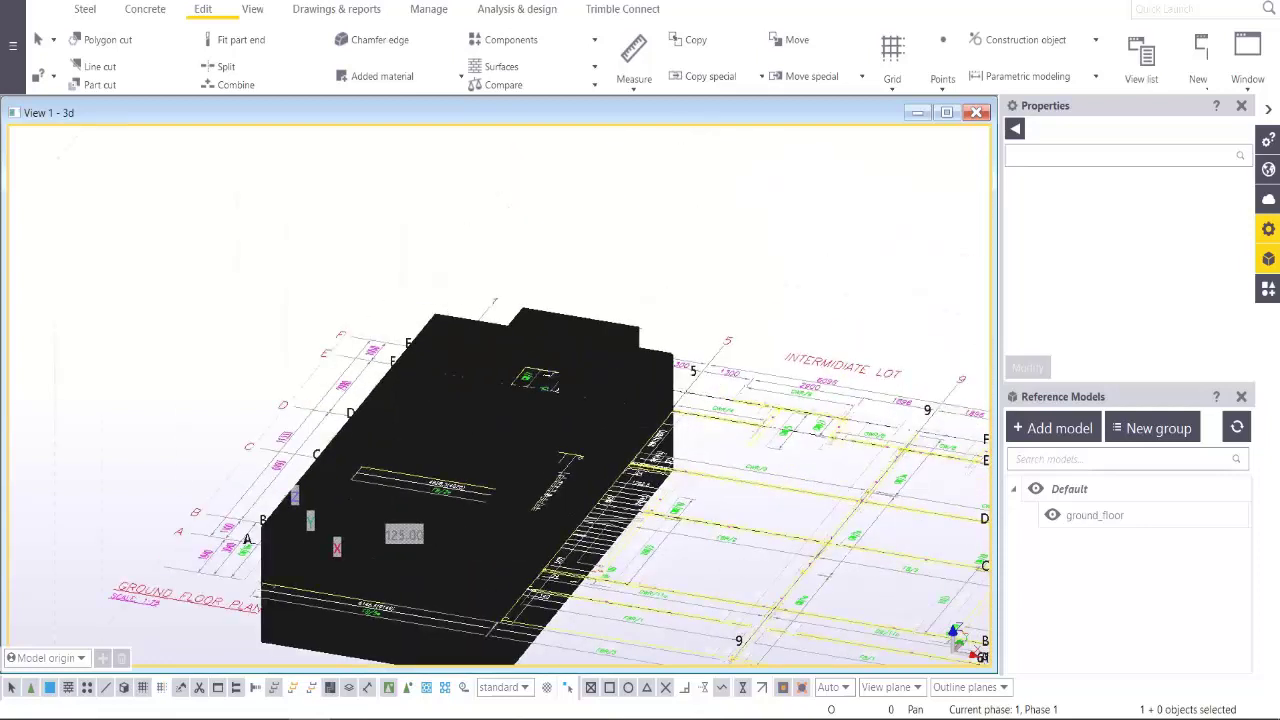
pyautogui.scroll(2, 150, 400)
pyautogui.moveTo(632, 403)
pyautogui.keyDown('ctrl'); pyautogui.mouseDown(button='middle')
pyautogui.moveTo(632, 300)
pyautogui.moveTo(644, 385)
pyautogui.mouseUp(button='middle'); pyautogui.keyUp('ctrl')
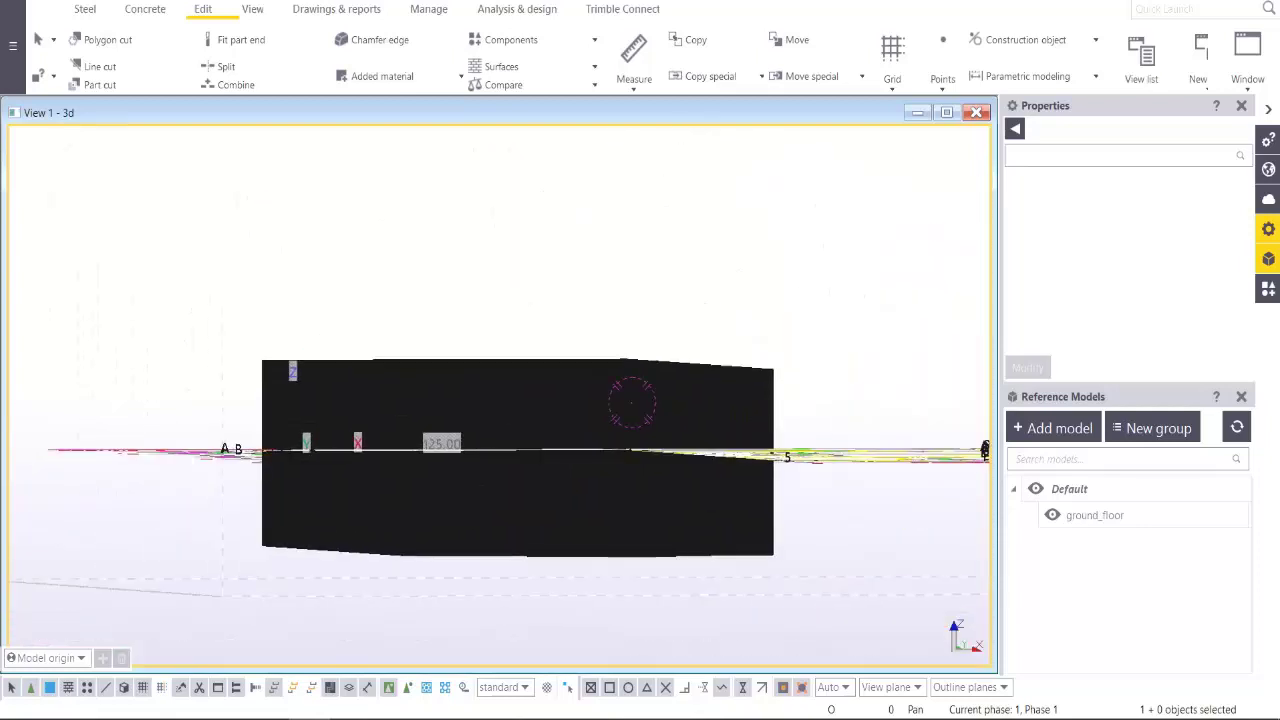
pyautogui.moveTo(876, 294); pyautogui.dragTo(192, 390)
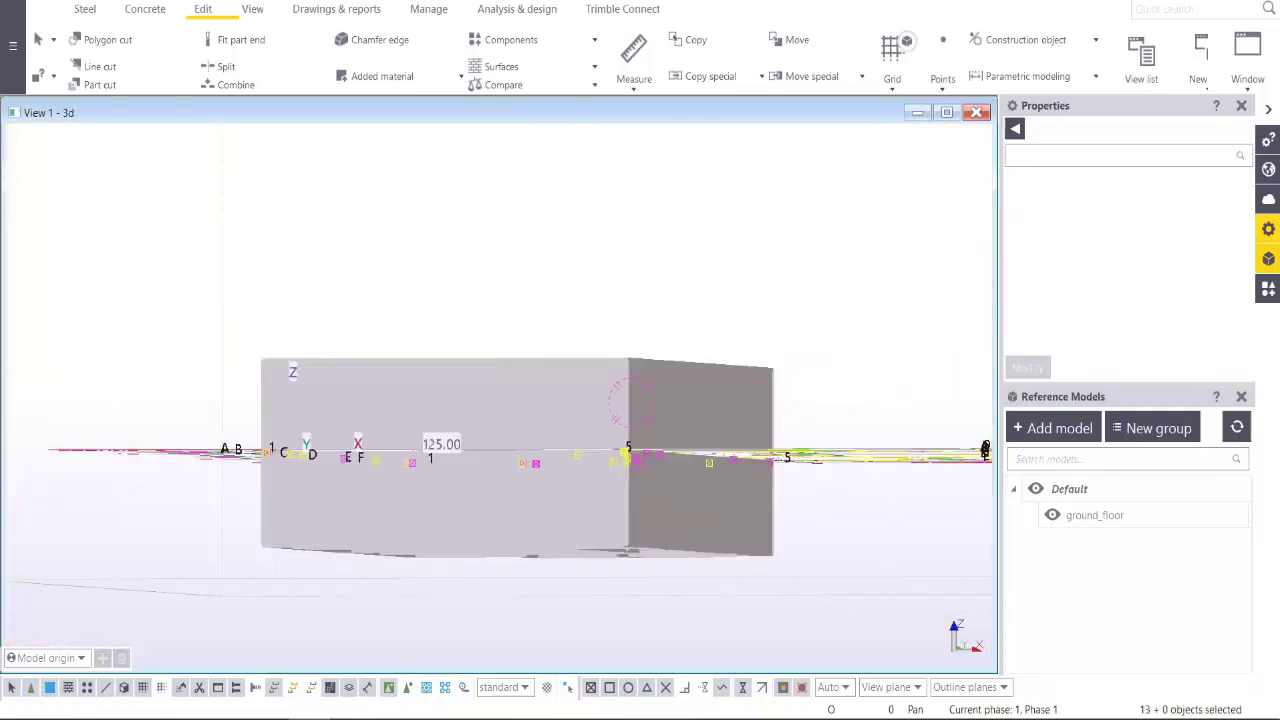
pyautogui.moveTo(632, 400)
pyautogui.keyDown('ctrl'); pyautogui.mouseDown(button='middle')
pyautogui.moveTo(600, 330)
pyautogui.moveTo(610, 410)
pyautogui.moveTo(541, 458)
pyautogui.mouseUp(button='middle'); pyautogui.keyUp('ctrl')
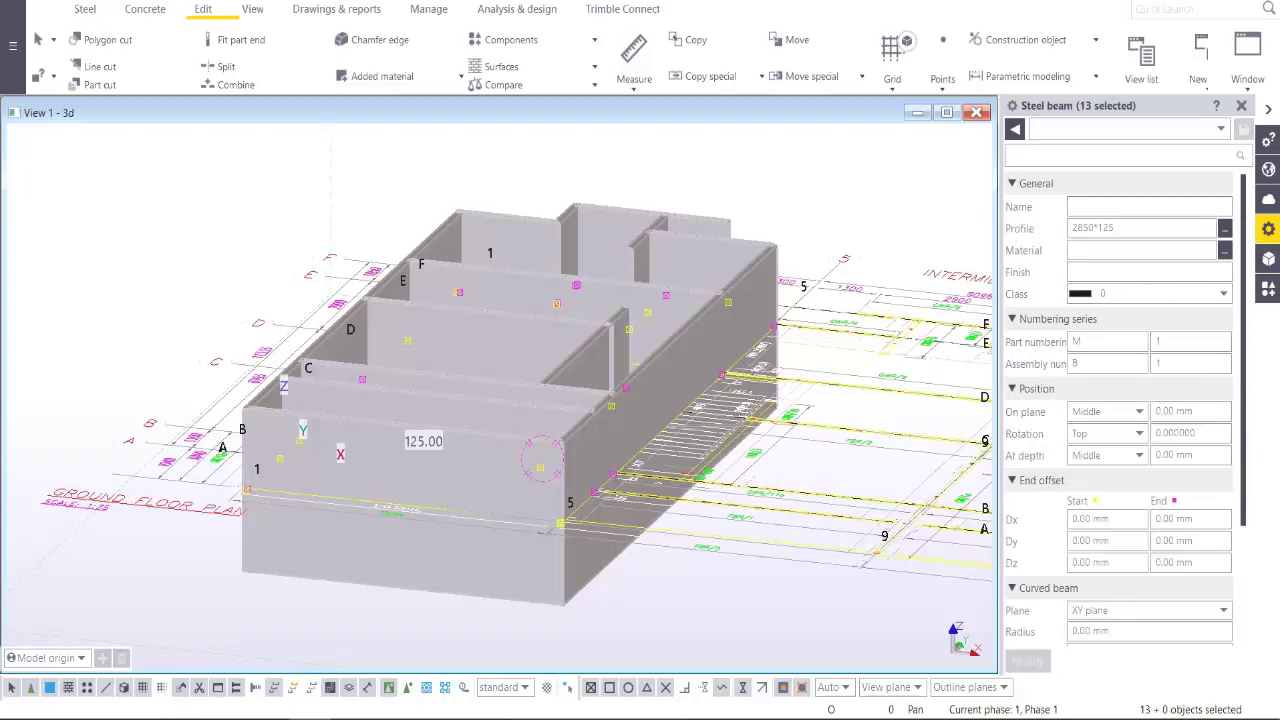
# Set the selected beams' name to PRECAST WALL
pyautogui.click(1090, 207)
pyautogui.write('PANEL')
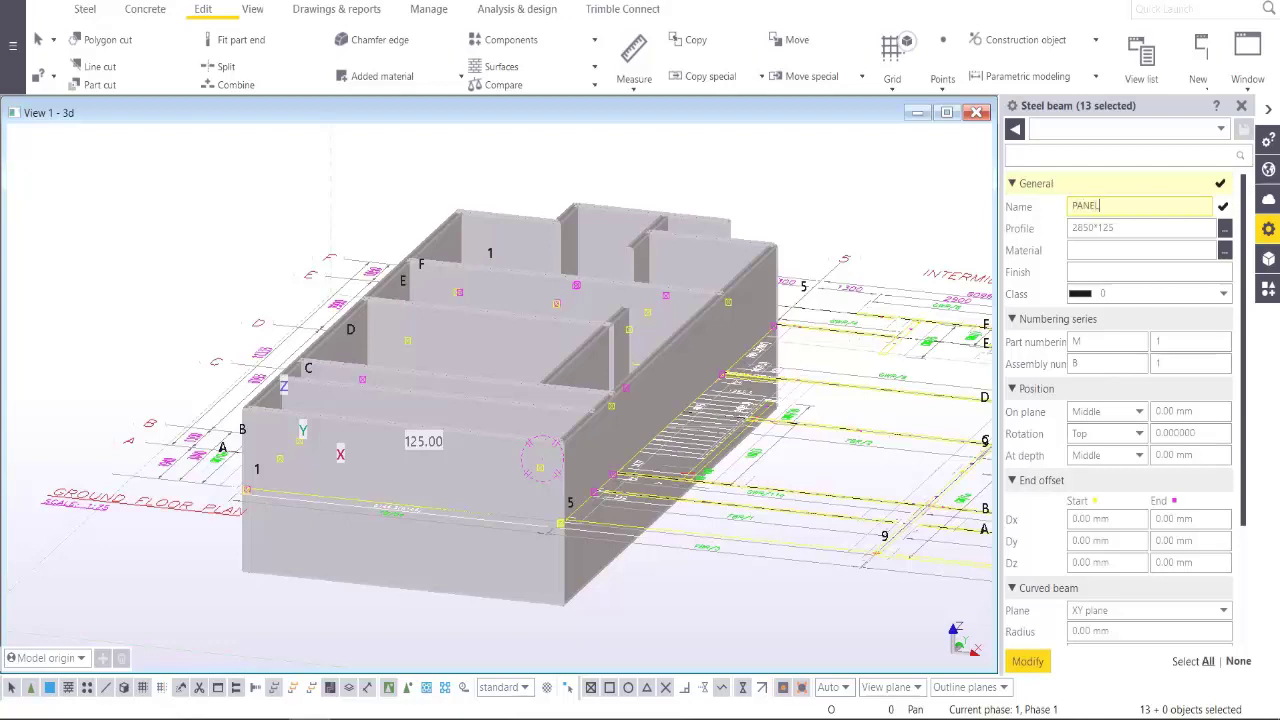
pyautogui.hotkey('ctrl', 'a')
pyautogui.write('PRE')
pyautogui.write('CAST WA')
pyautogui.write('LL')
pyautogui.press('Return')
# Give the walls material C40, class 12 and Front depth, and apply to all 13
pyautogui.press('Tab')
pyautogui.write('C')
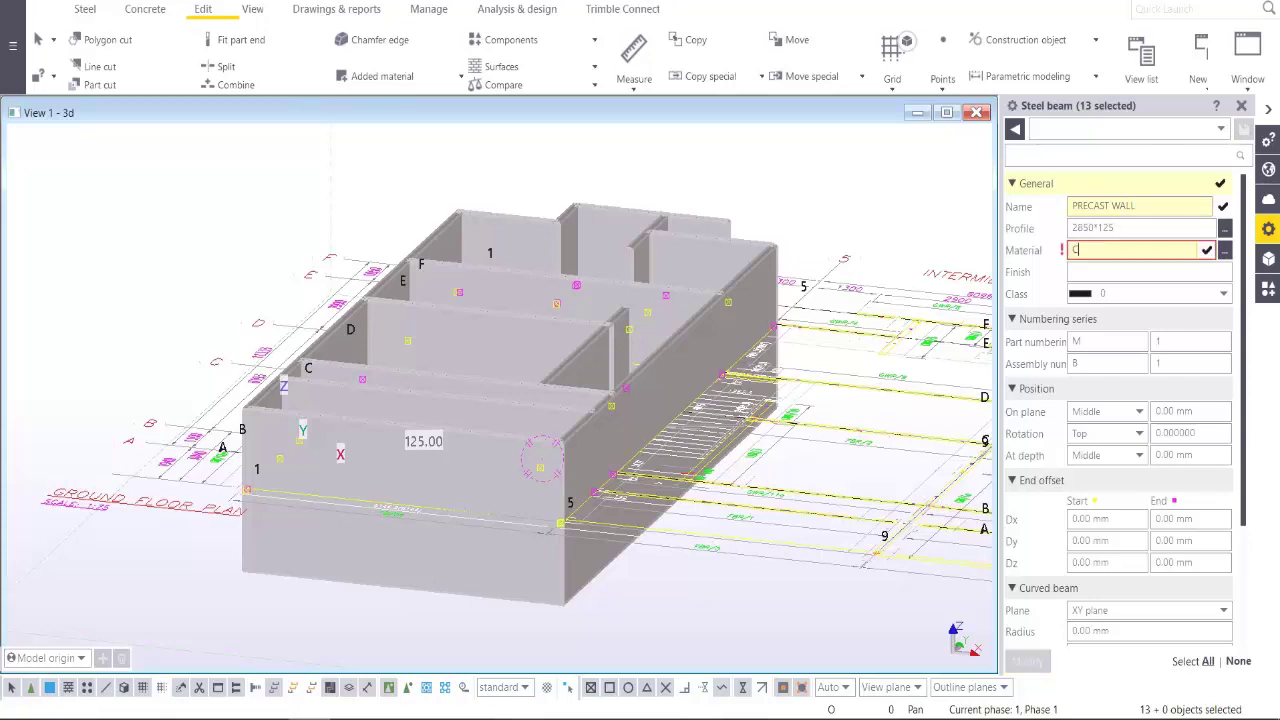
pyautogui.write('40')
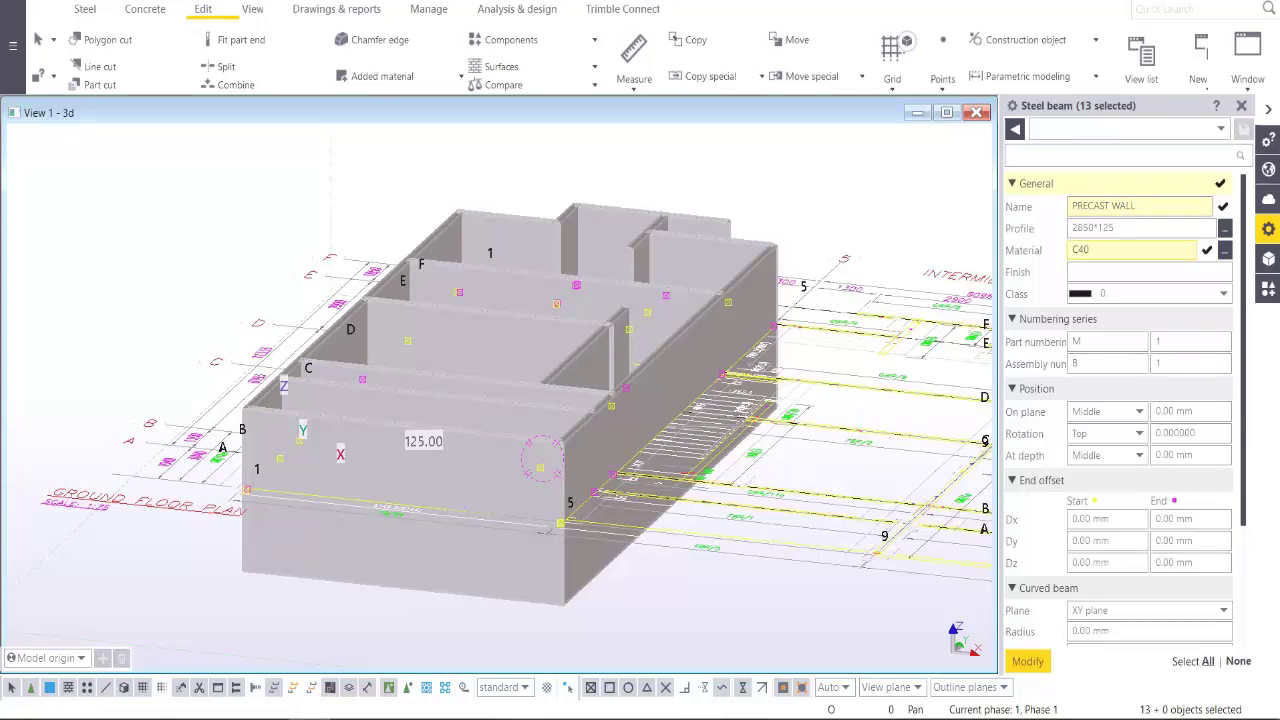
pyautogui.write('12')
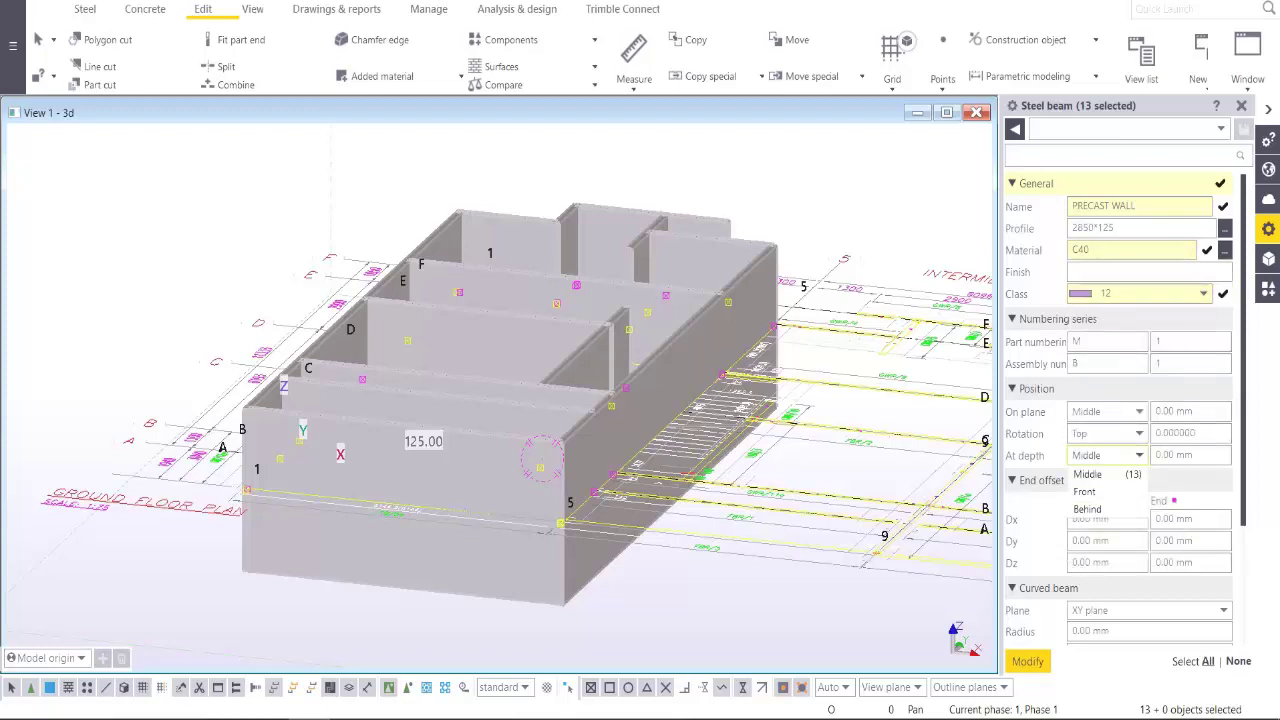
pyautogui.click(1084, 491)
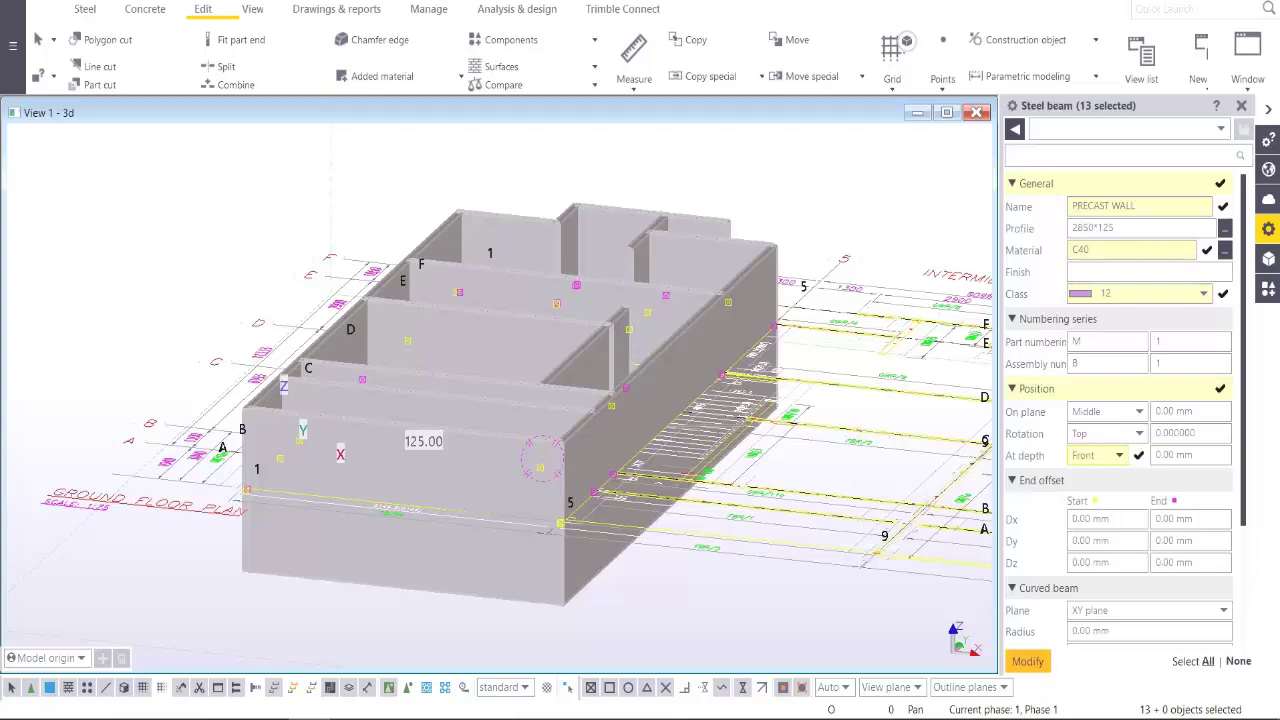
pyautogui.click(1027, 661)
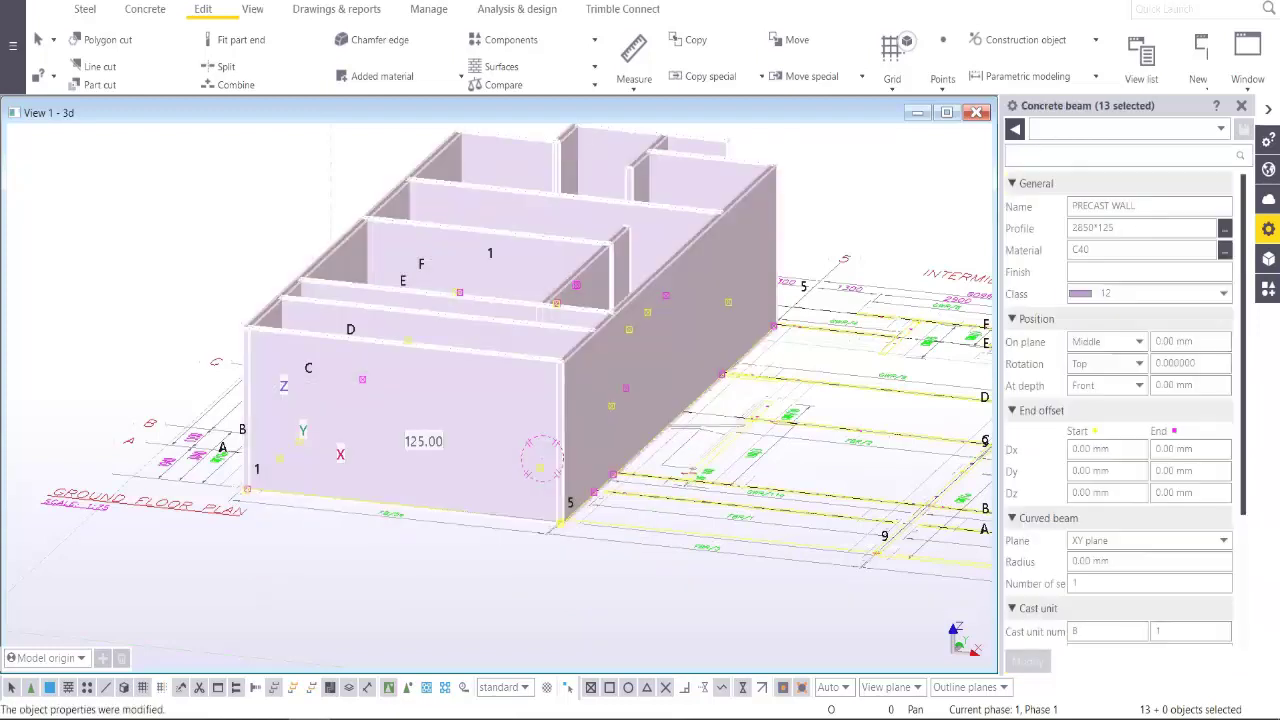
pyautogui.scroll(2, 500, 400)
pyautogui.scroll(-2, 470, 560)
pyautogui.scroll(-1, 470, 560)
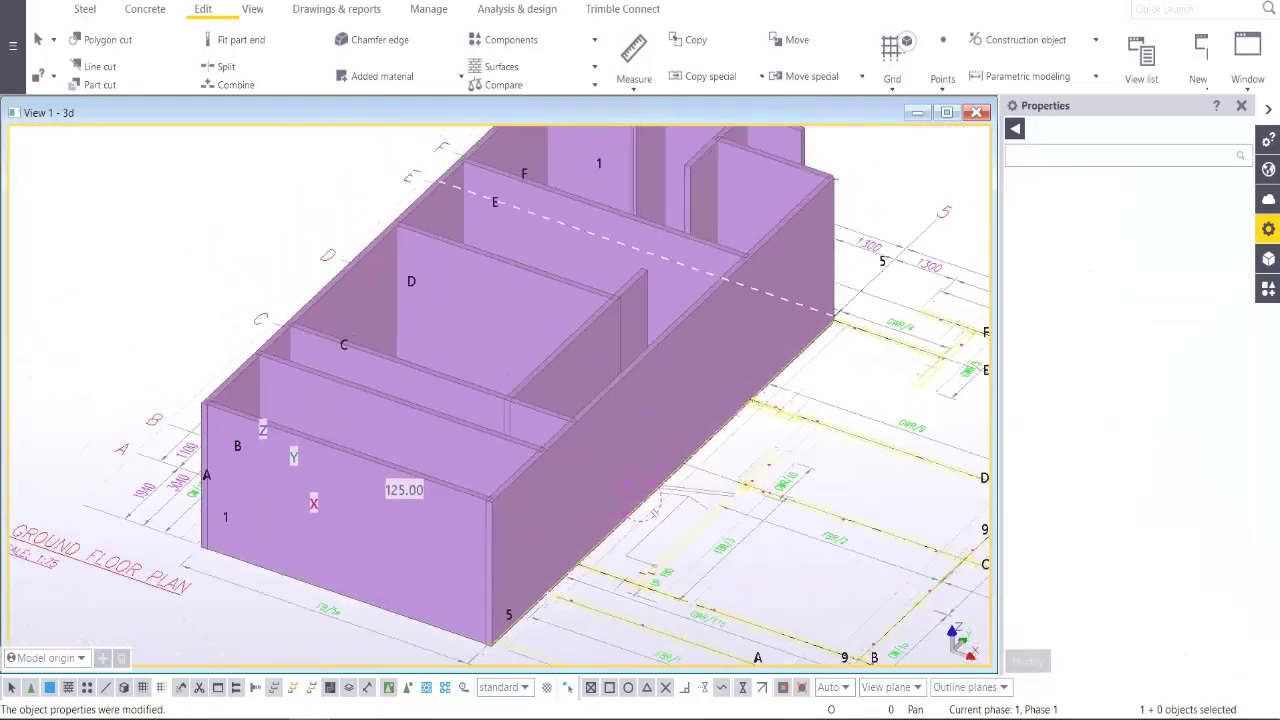
pyautogui.scroll(-1, 470, 560)
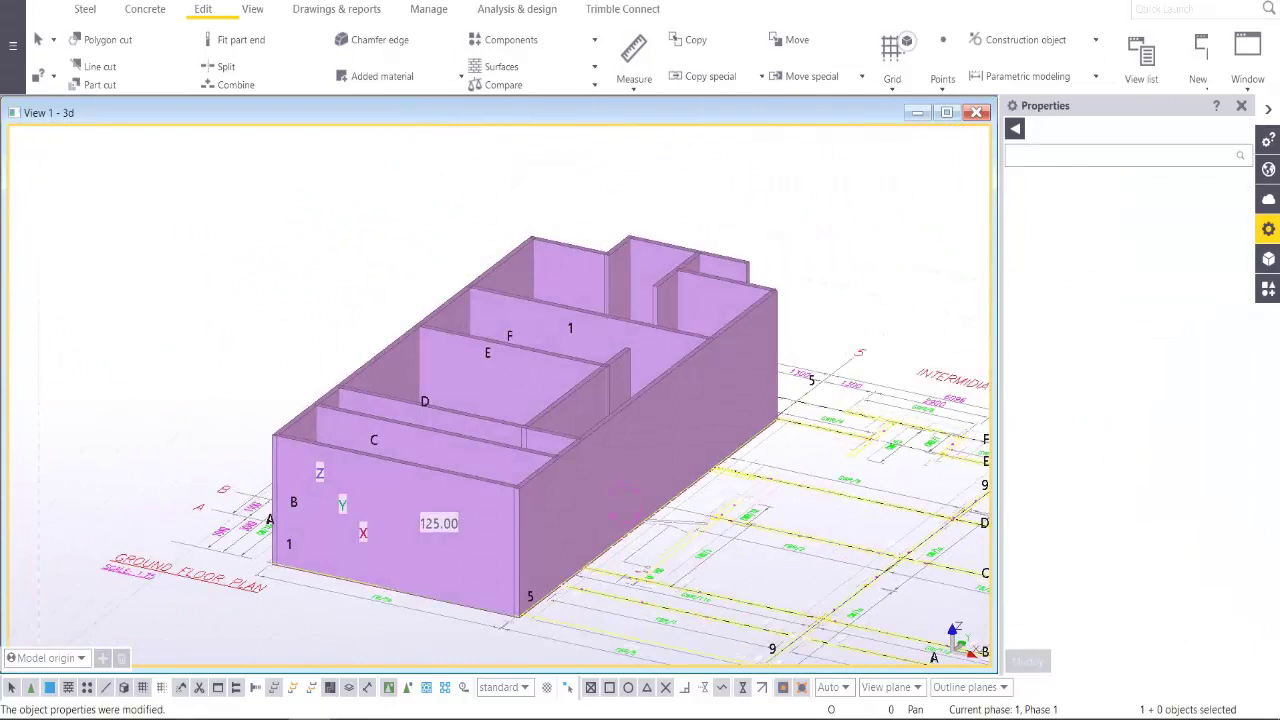